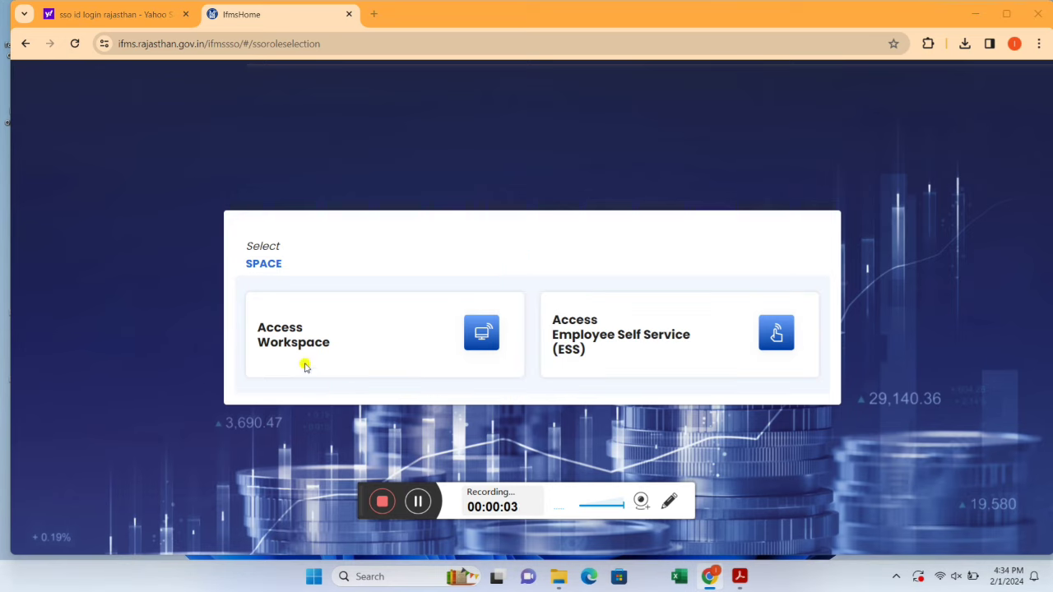
Access the Workspace and open User Management in the Disbursement Engine module
left_click(485, 341)
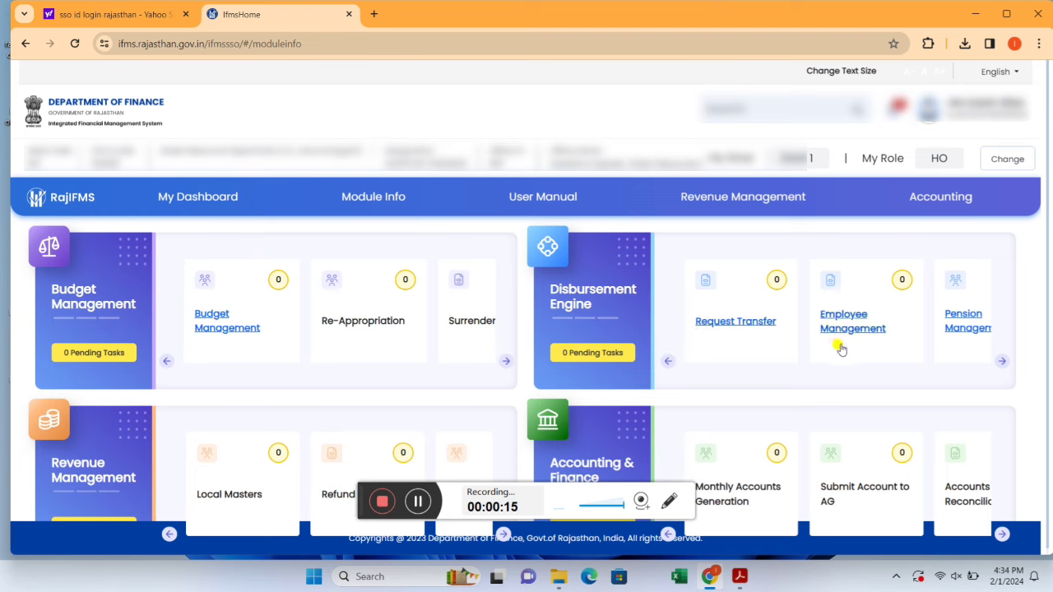
left_click(1002, 360)
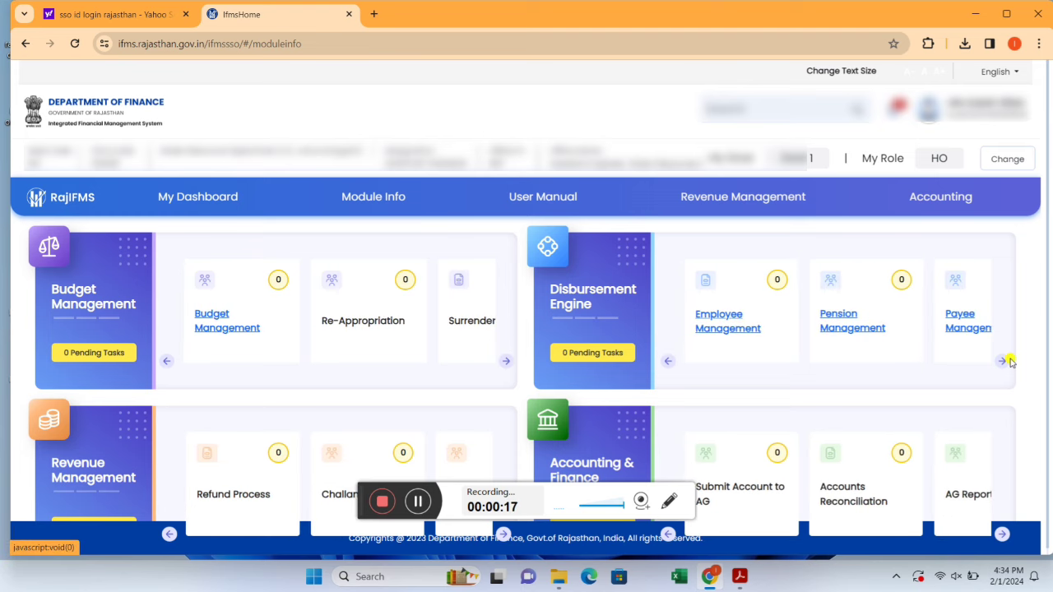
left_click(1003, 362)
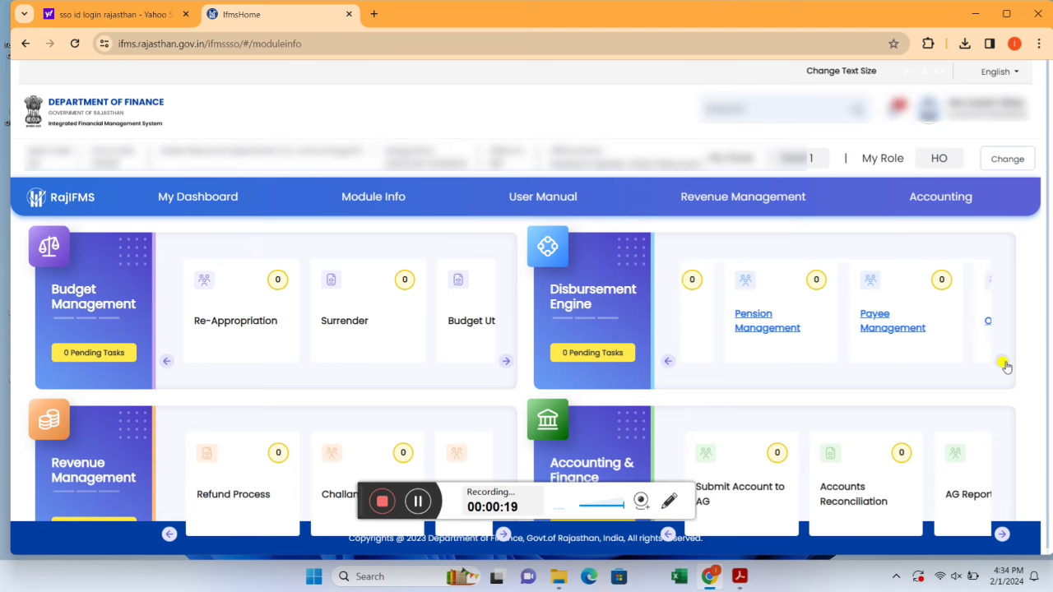
left_click(1003, 362)
left_click(1003, 364)
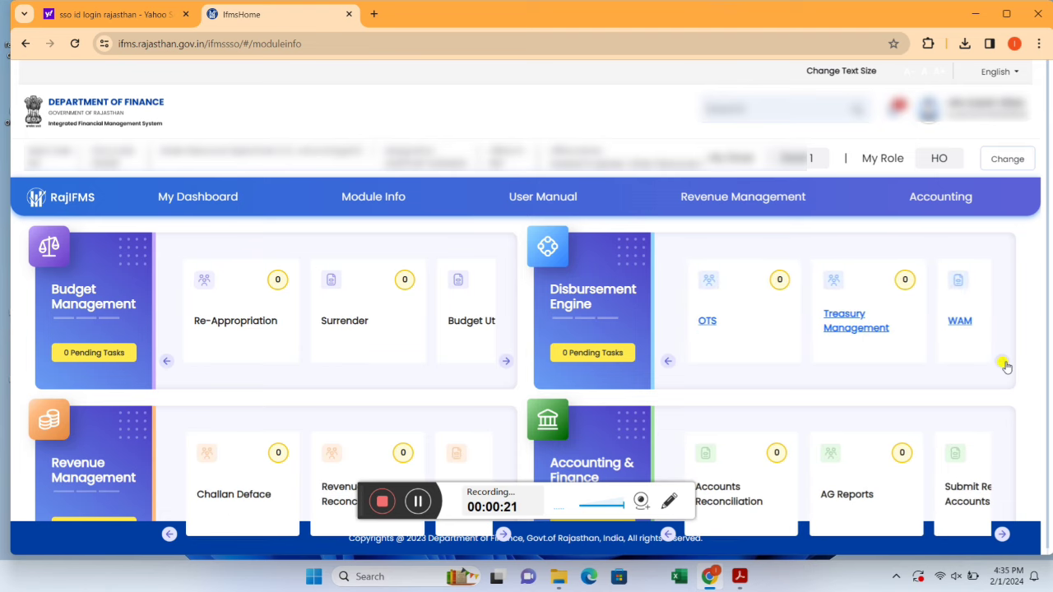
left_click(1003, 365)
left_click(1004, 364)
left_click(1003, 364)
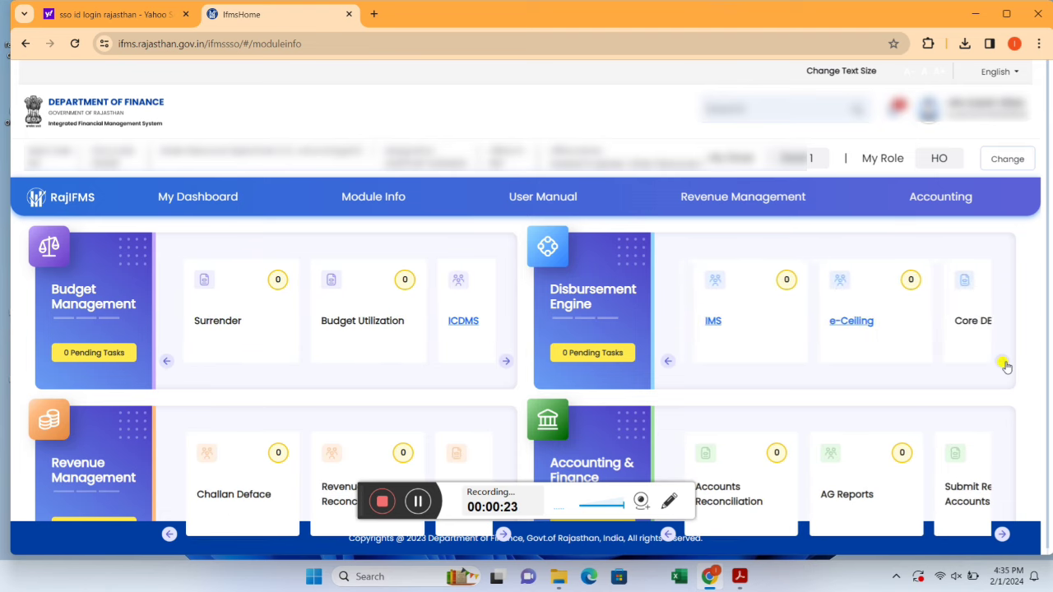
left_click(1003, 364)
left_click(1002, 364)
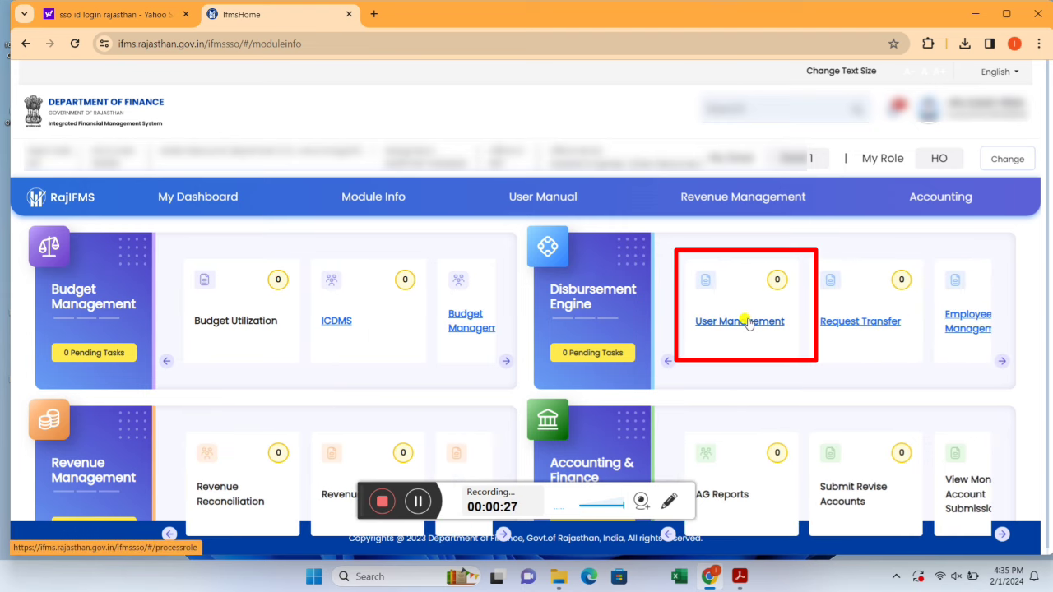
left_click(748, 324)
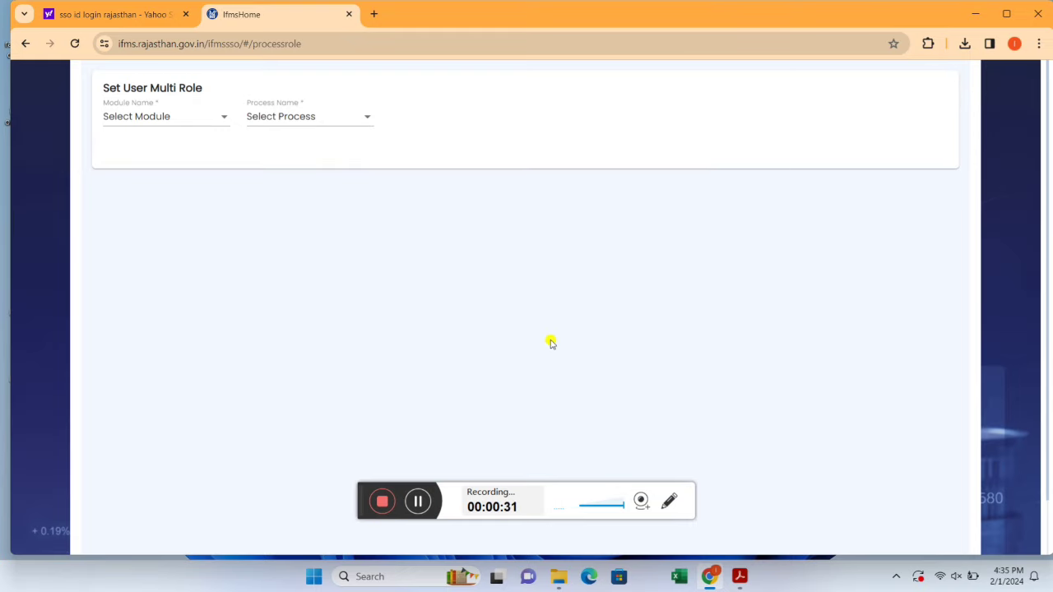
Select the Employee module and the PENSION-ESS process for setting user multi roles, and look through the office user list
left_click(215, 119)
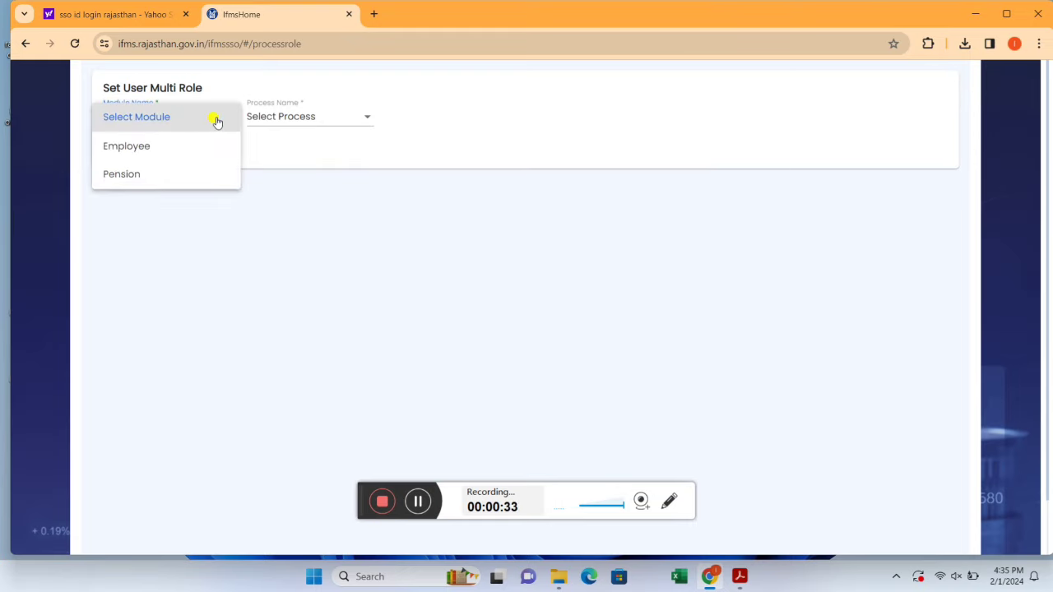
left_click(187, 146)
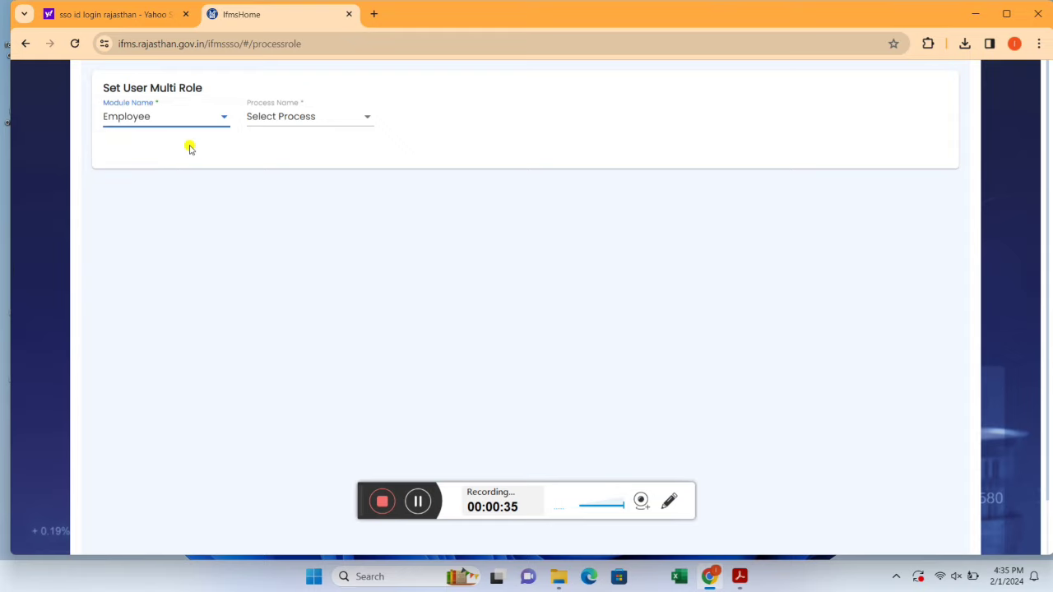
left_click(343, 116)
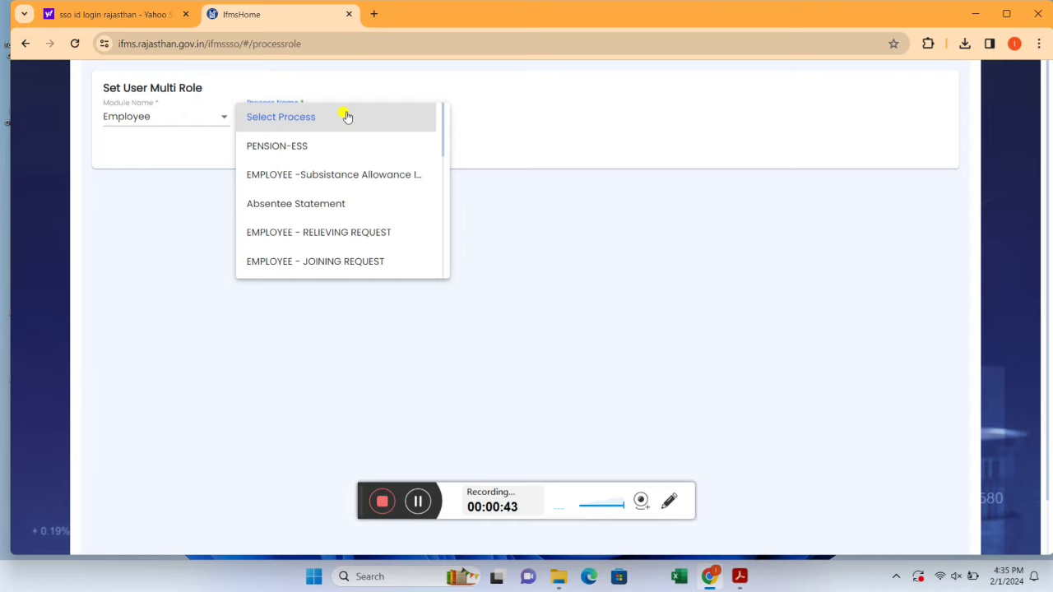
left_click(327, 151)
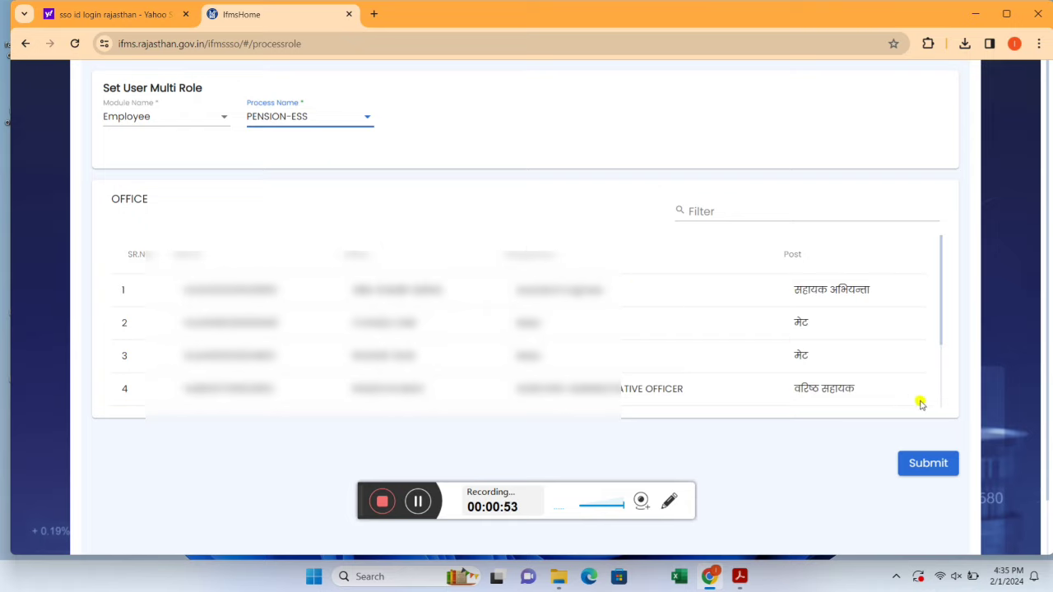
scroll(942, 399, "down", 2)
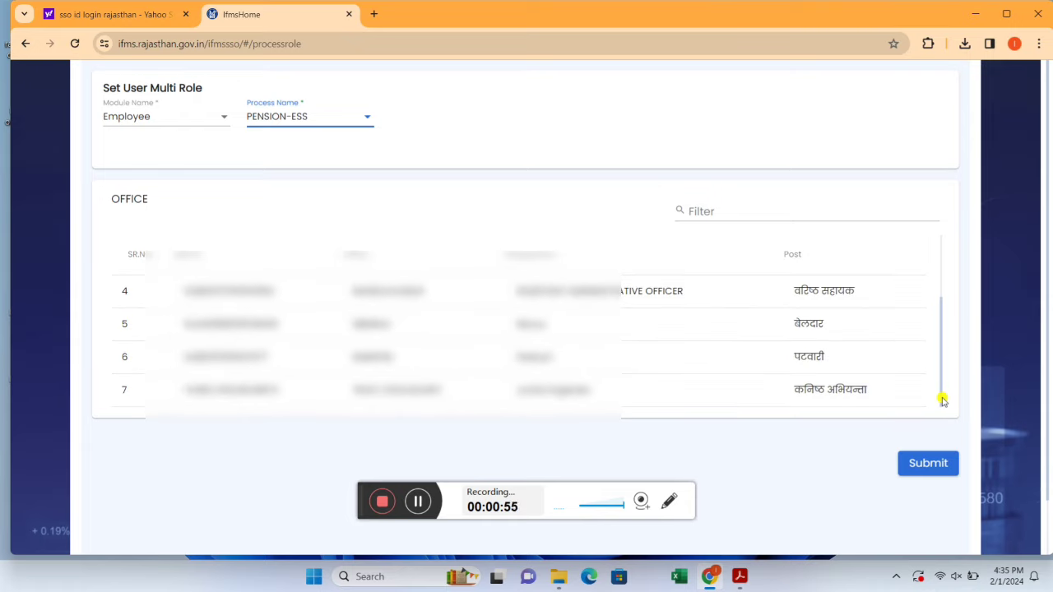
scroll(941, 262, "up", 2)
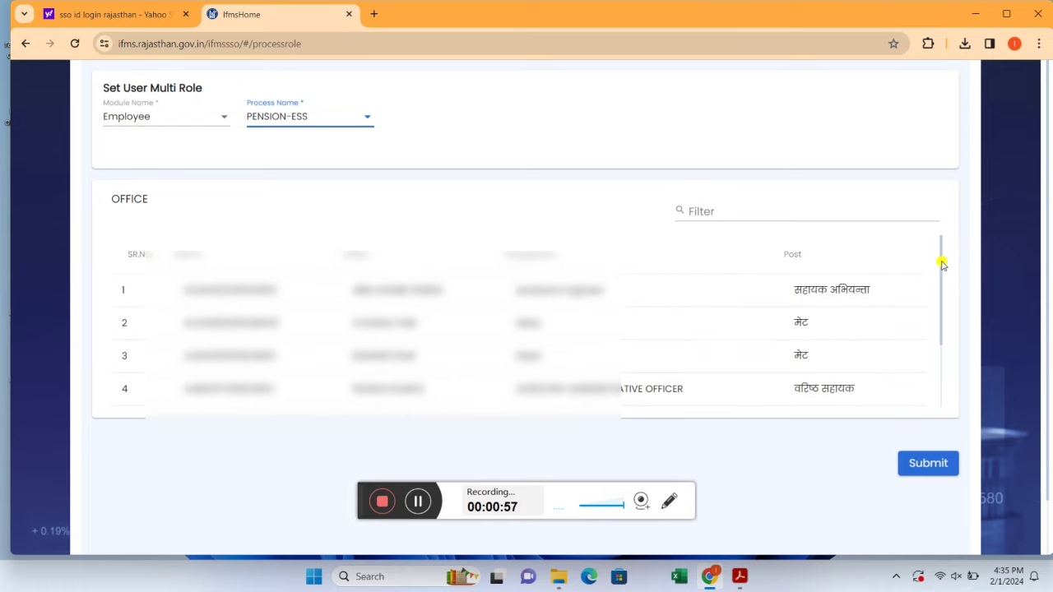
Try filtering the office user list by "maker" and clear the filter
left_click(718, 211)
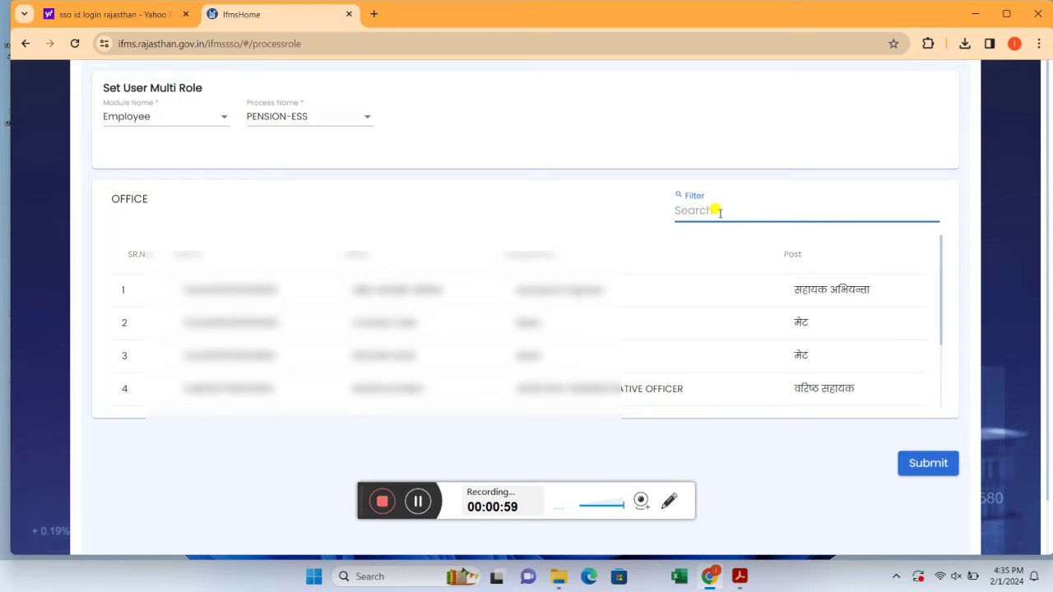
type("maker")
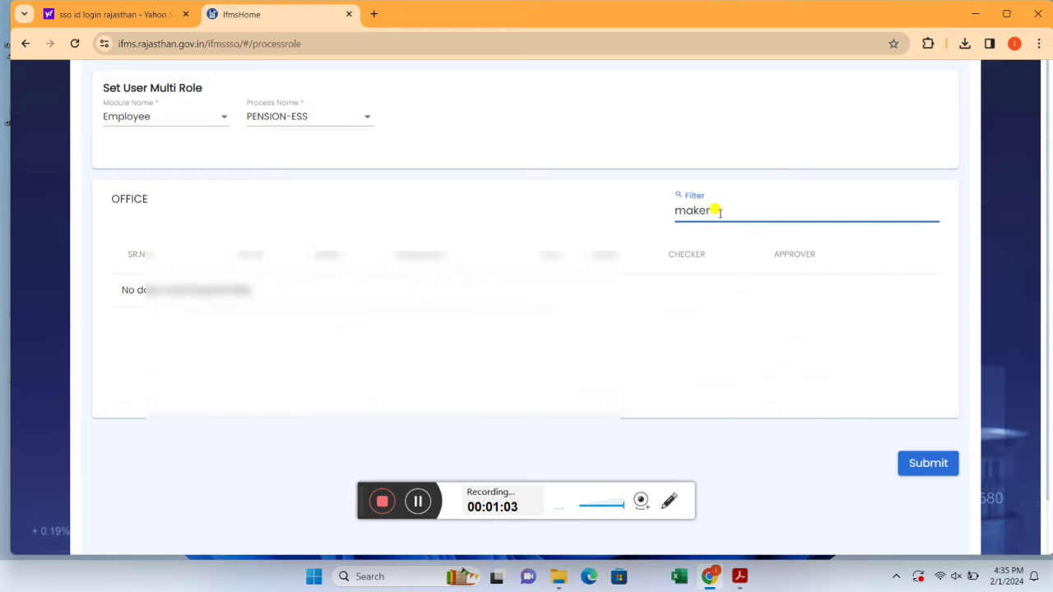
left_click(601, 254)
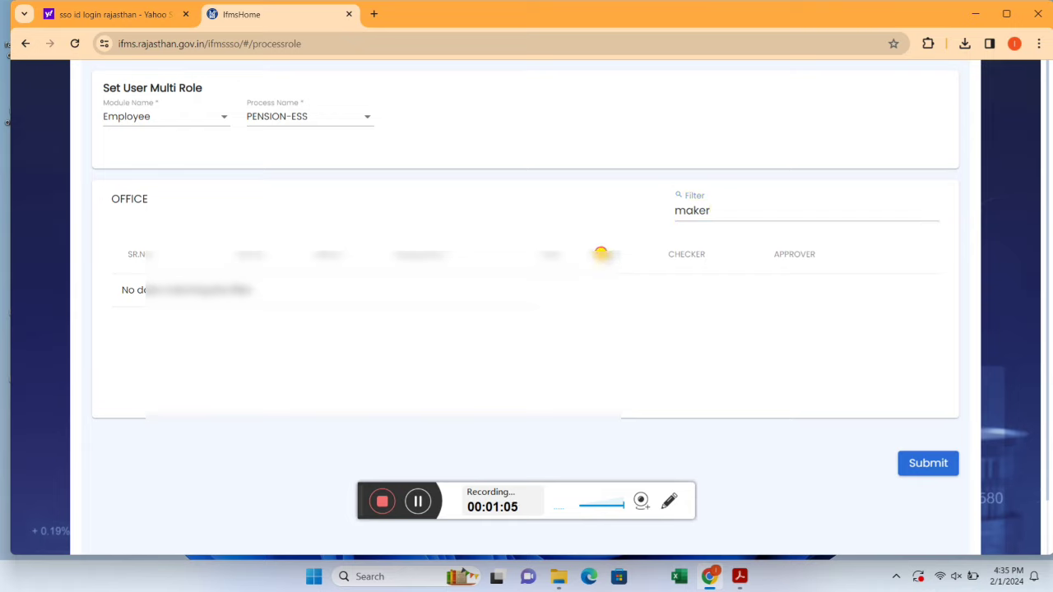
left_click(730, 211)
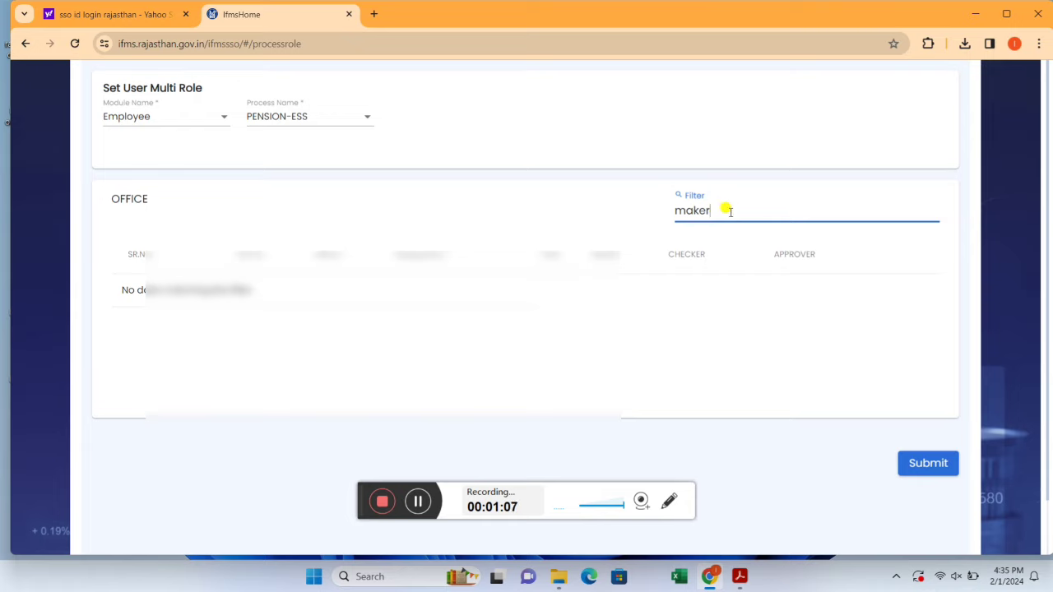
left_click(638, 374)
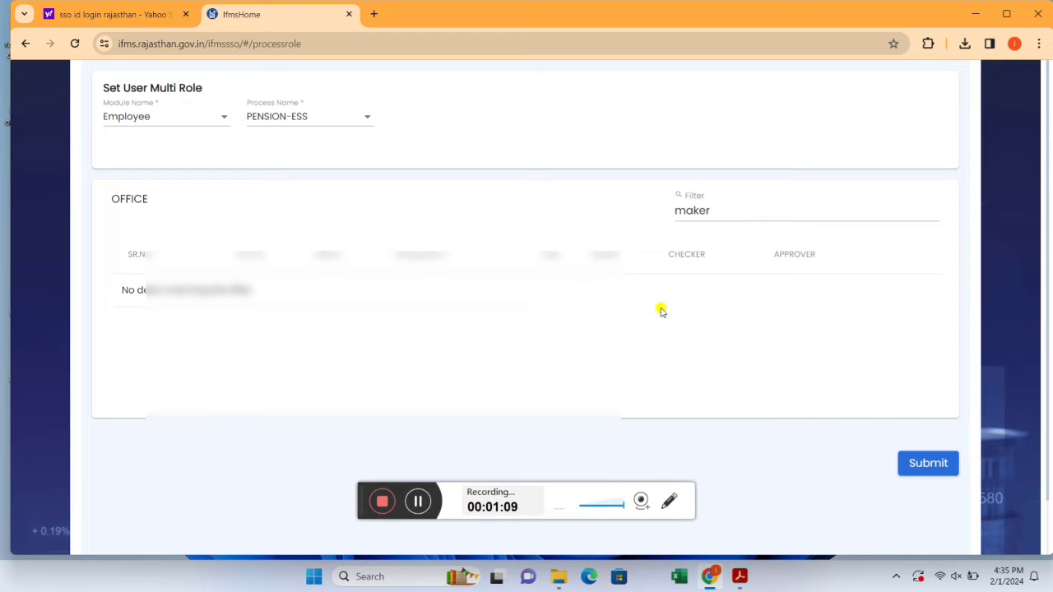
left_click(720, 218)
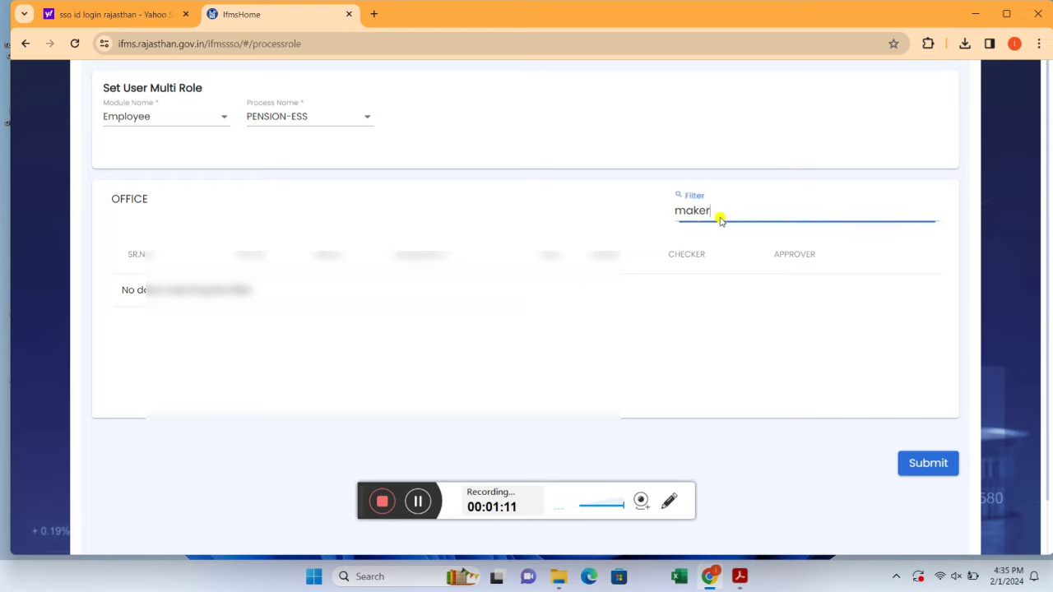
key("BackSpace")
key("BackSpace")
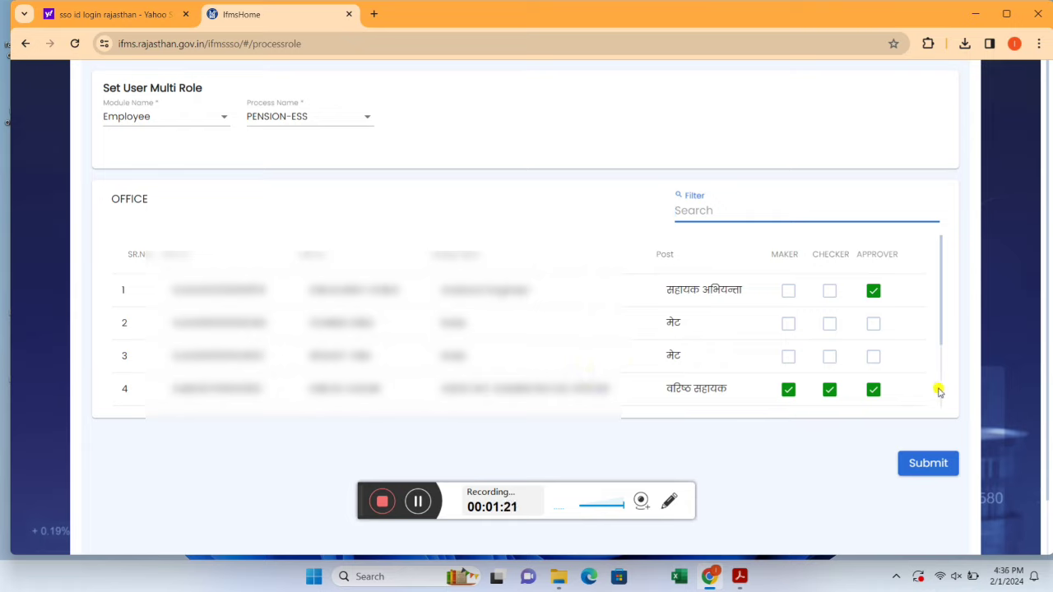
Remove the Approver role from the वरिष्ठ सहायक in row 4 for the PENSION-ESS process and submit the change
scroll(938, 392, "down", 3)
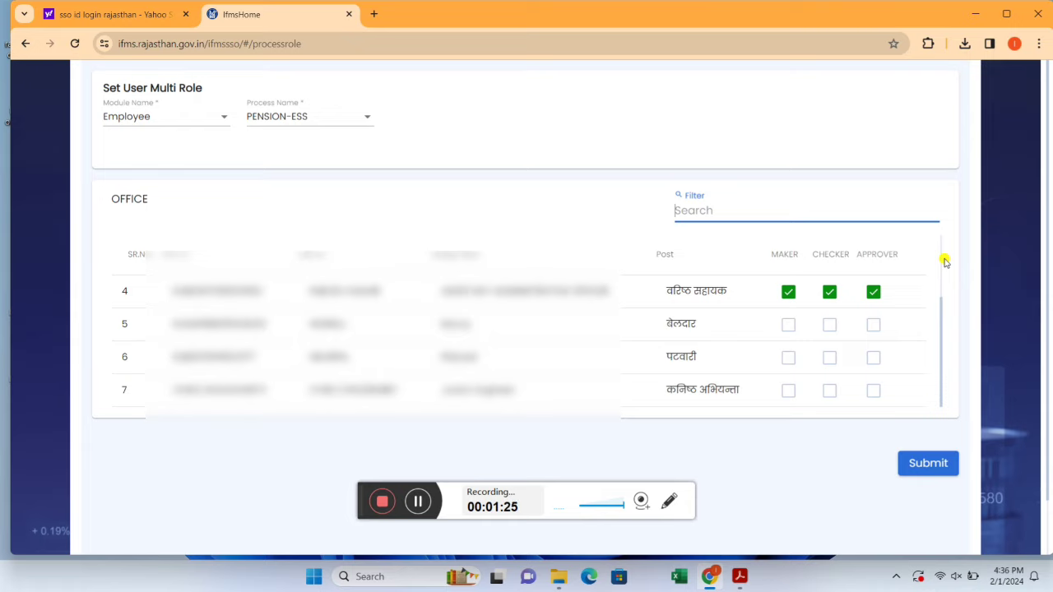
scroll(944, 261, "up", 3)
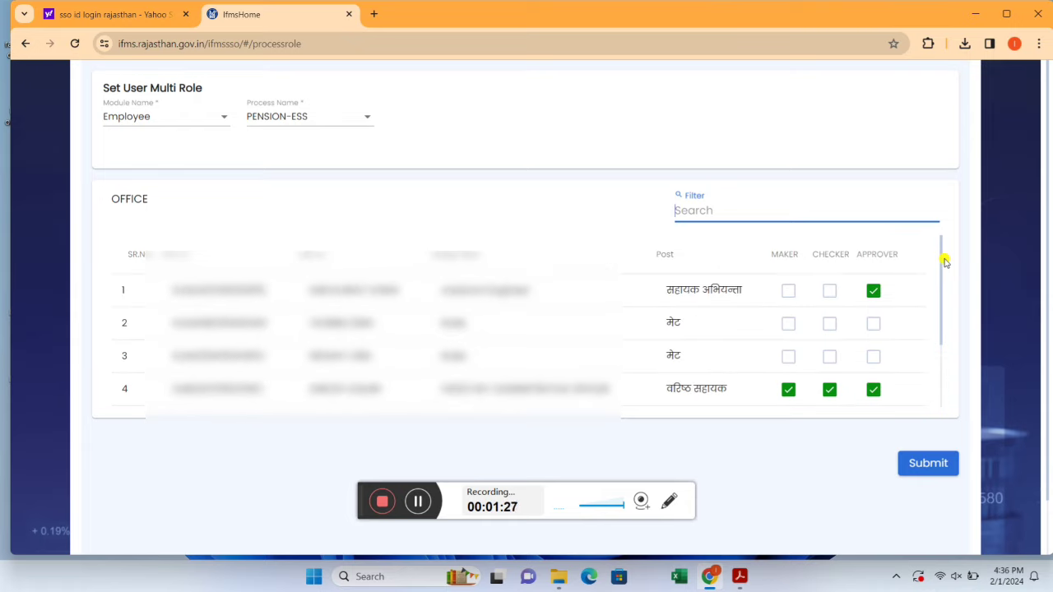
left_click(873, 390)
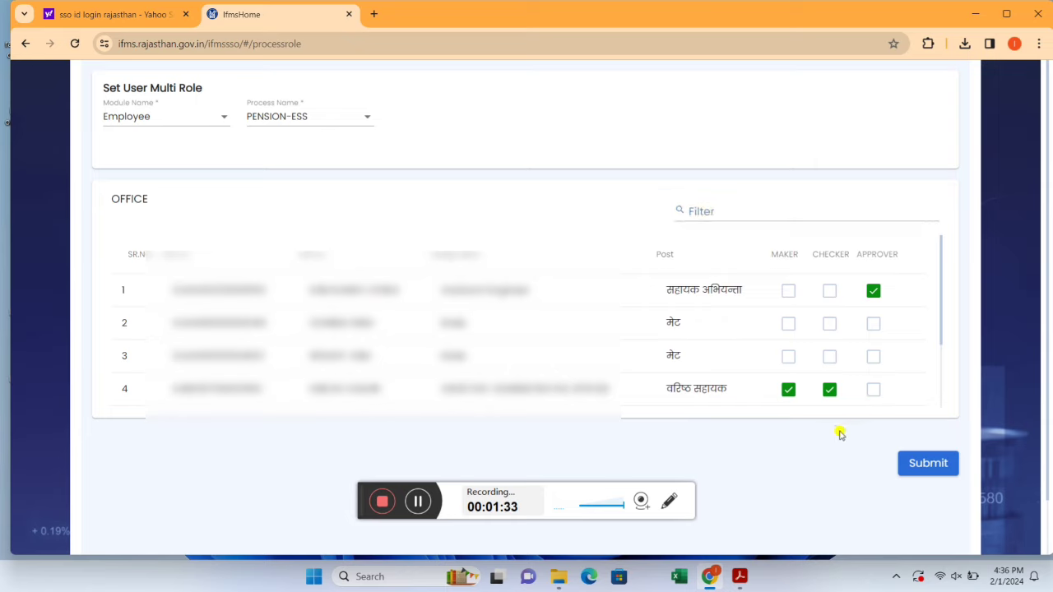
left_click(927, 463)
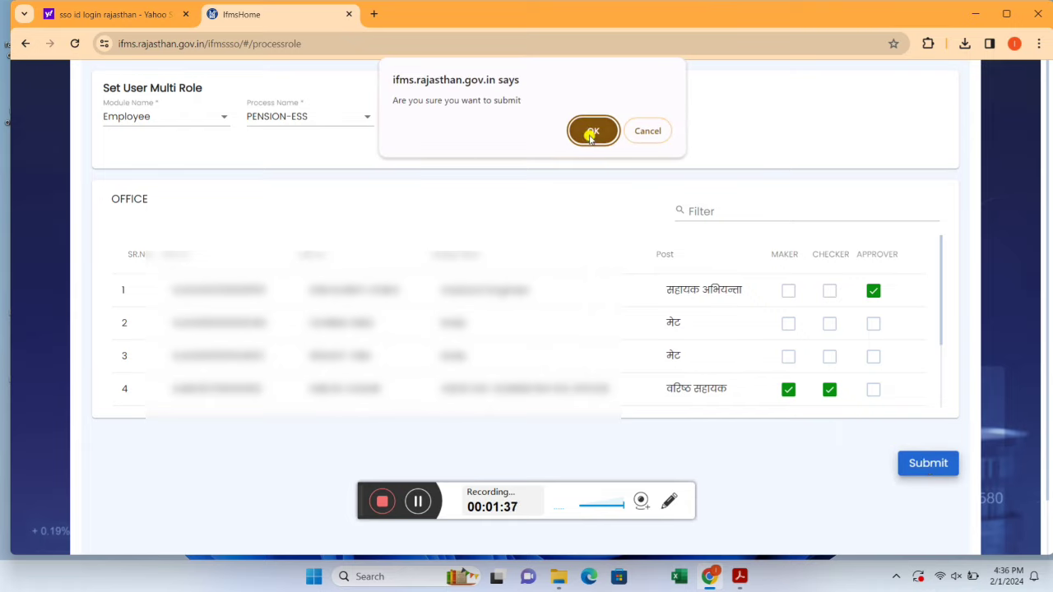
left_click(590, 134)
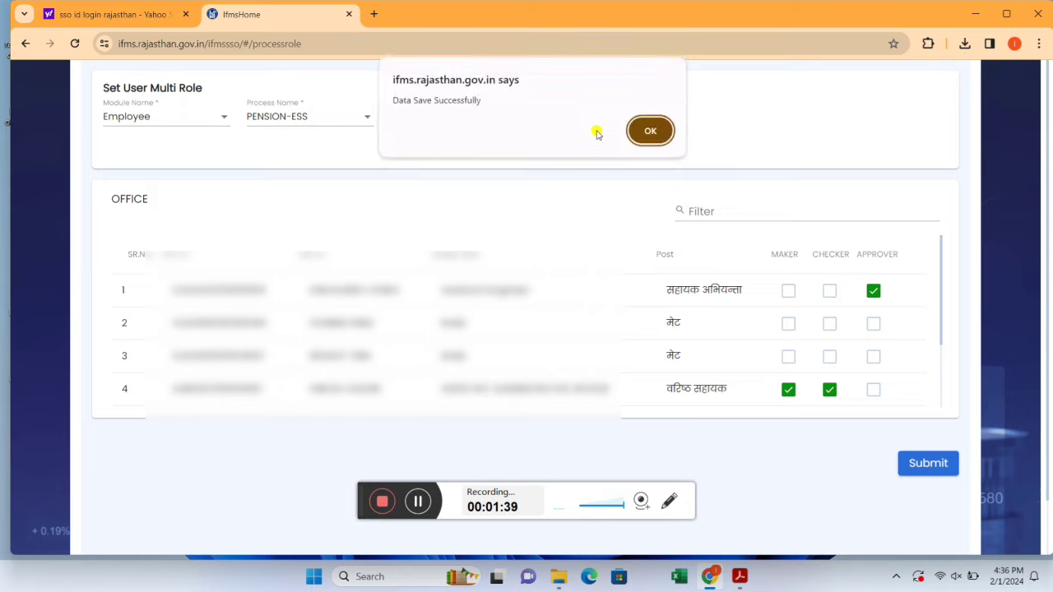
left_click(650, 130)
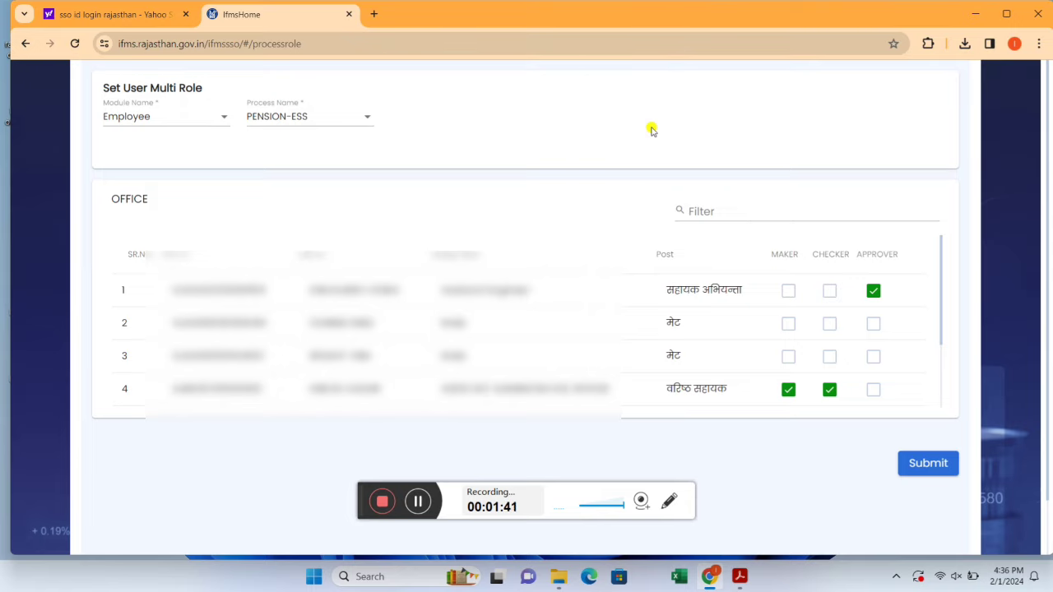
Assign the Maker, Checker and Approver roles to the सहायक अभियन्ता in row 1 for the EMPLOYEE -Subsistance Allowance process
left_click(224, 117)
left_click(224, 117)
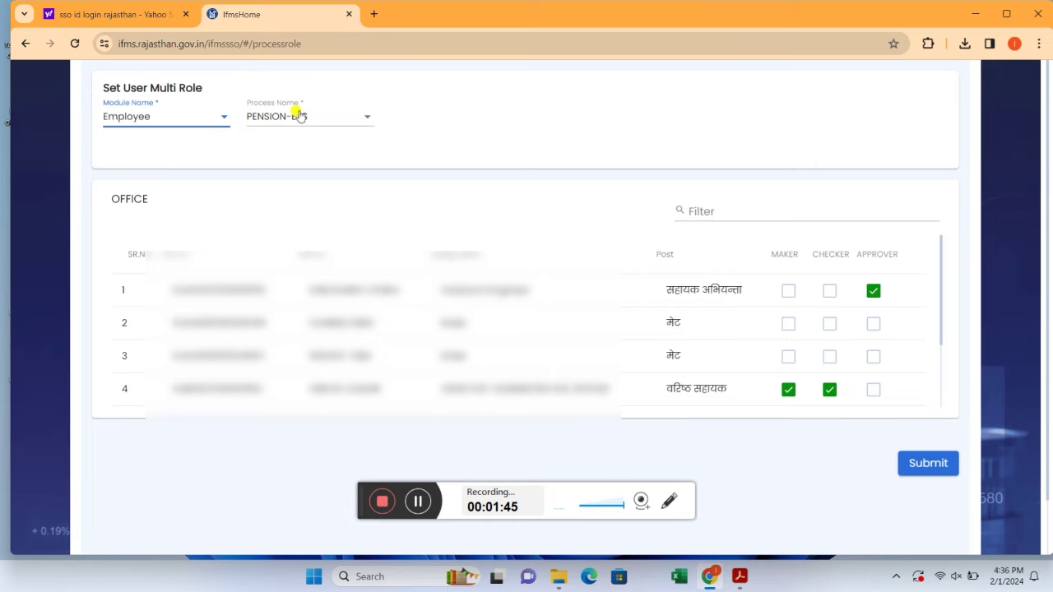
left_click(332, 119)
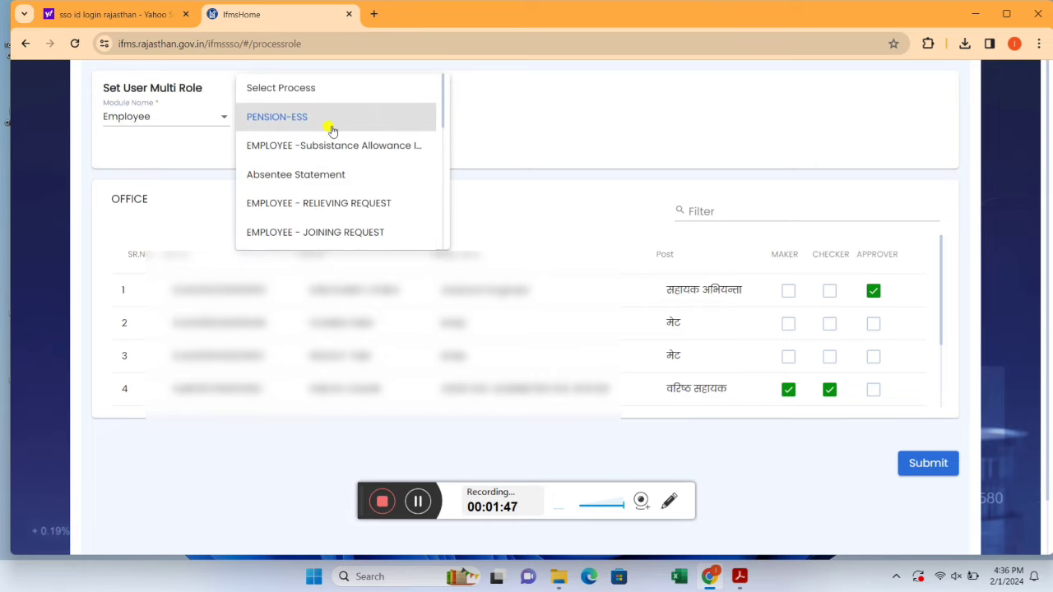
left_click(335, 145)
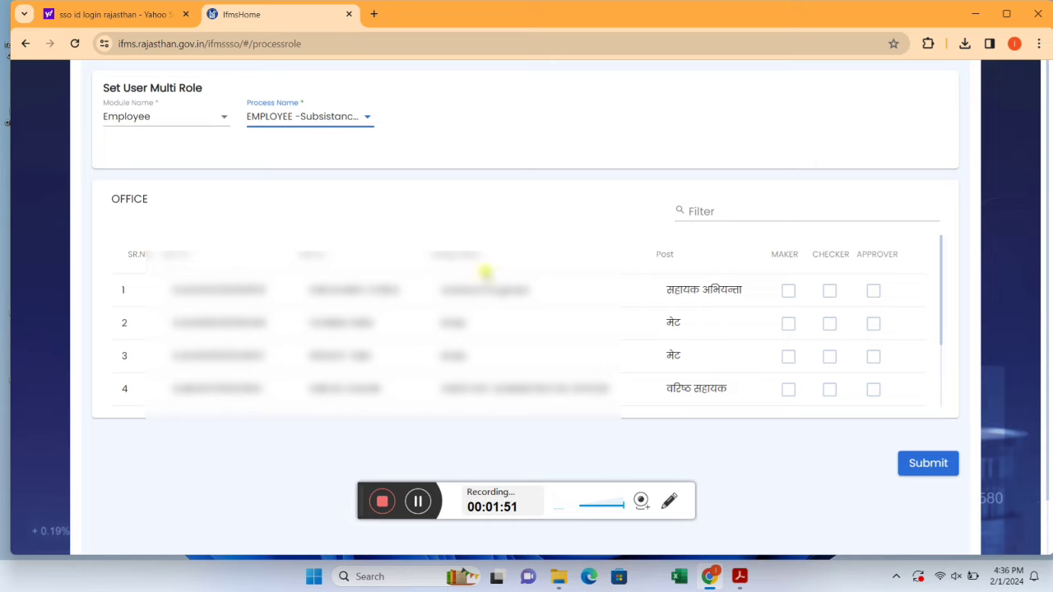
left_click(788, 292)
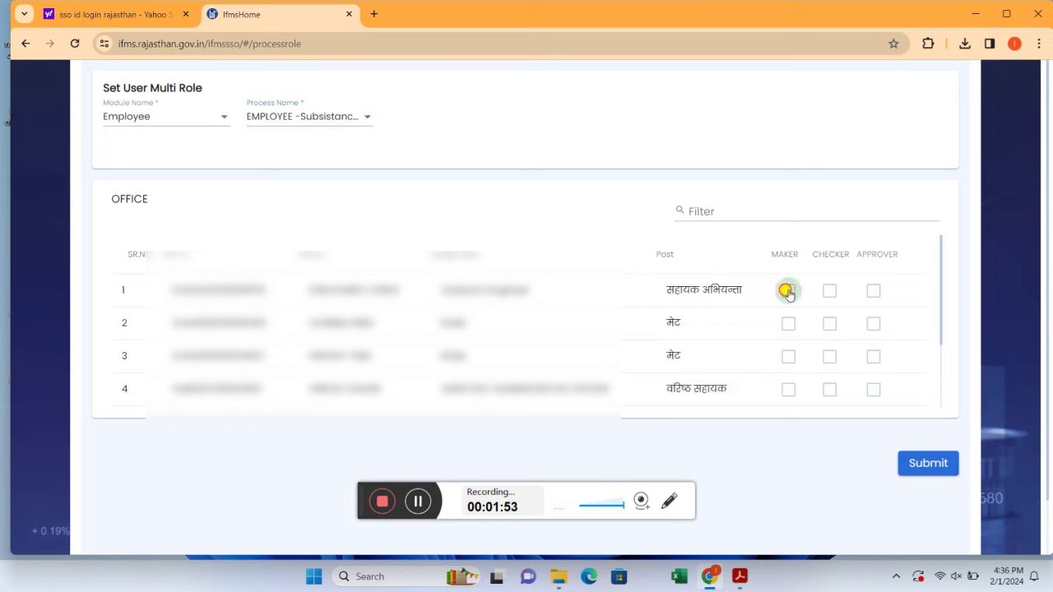
left_click(831, 296)
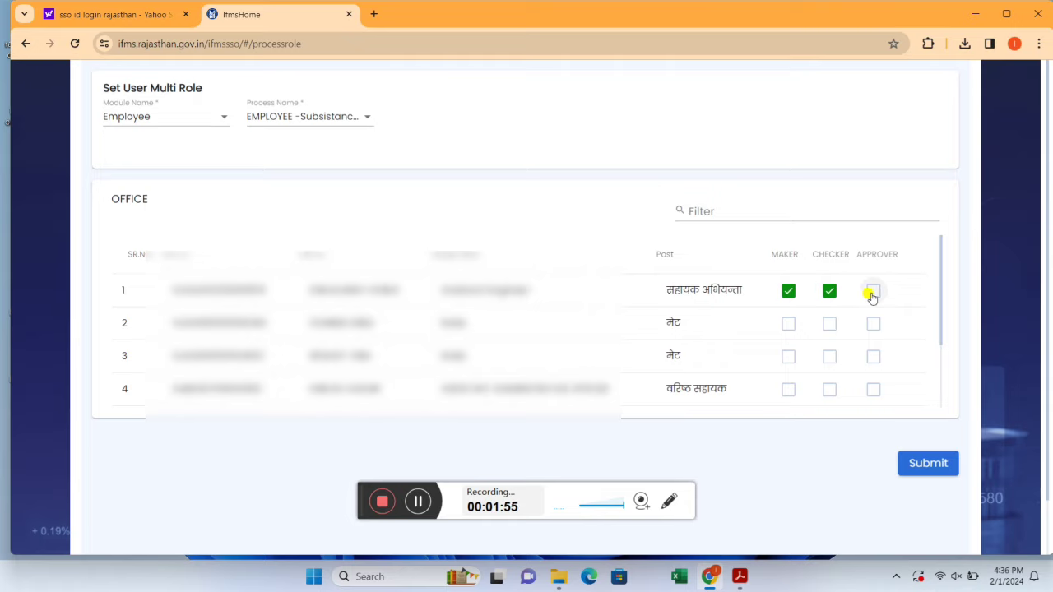
left_click(873, 292)
Submit the role assignments for the EMPLOYEE -Subsistance Allowance process and acknowledge the save
left_click(928, 463)
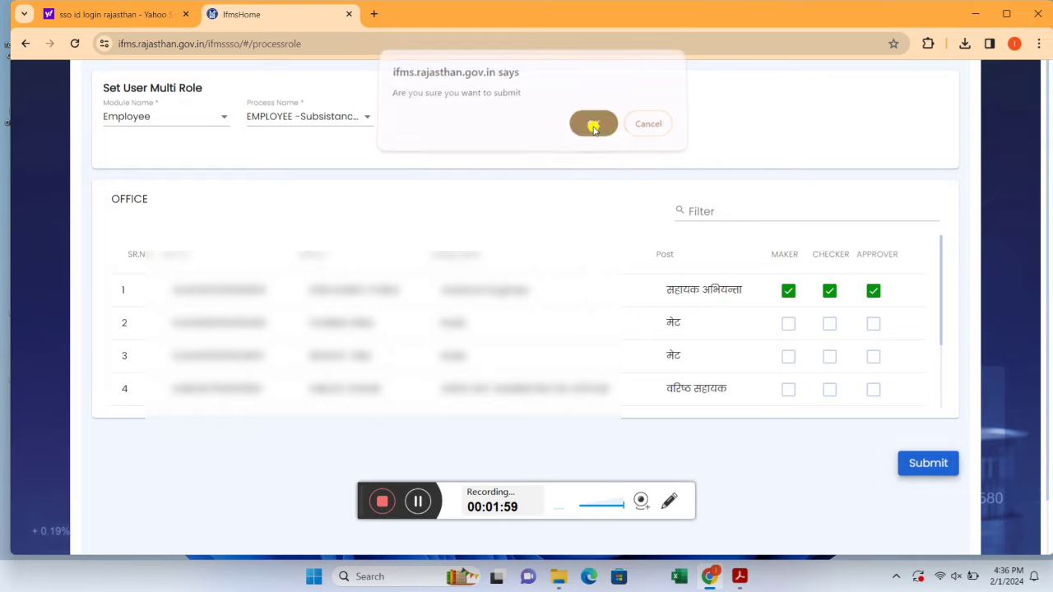
left_click(592, 129)
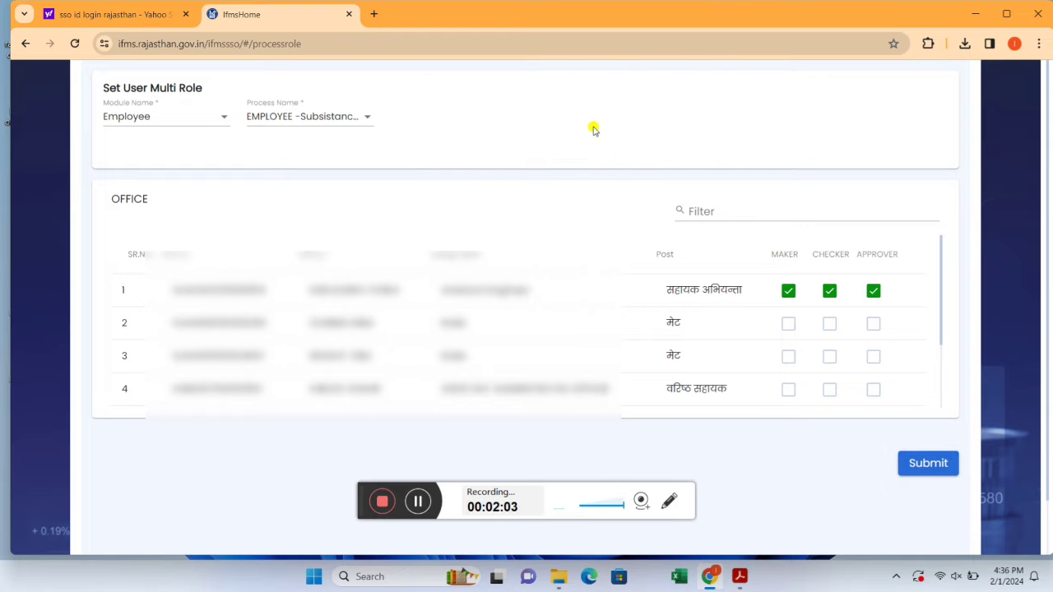
left_click(930, 464)
left_click(592, 129)
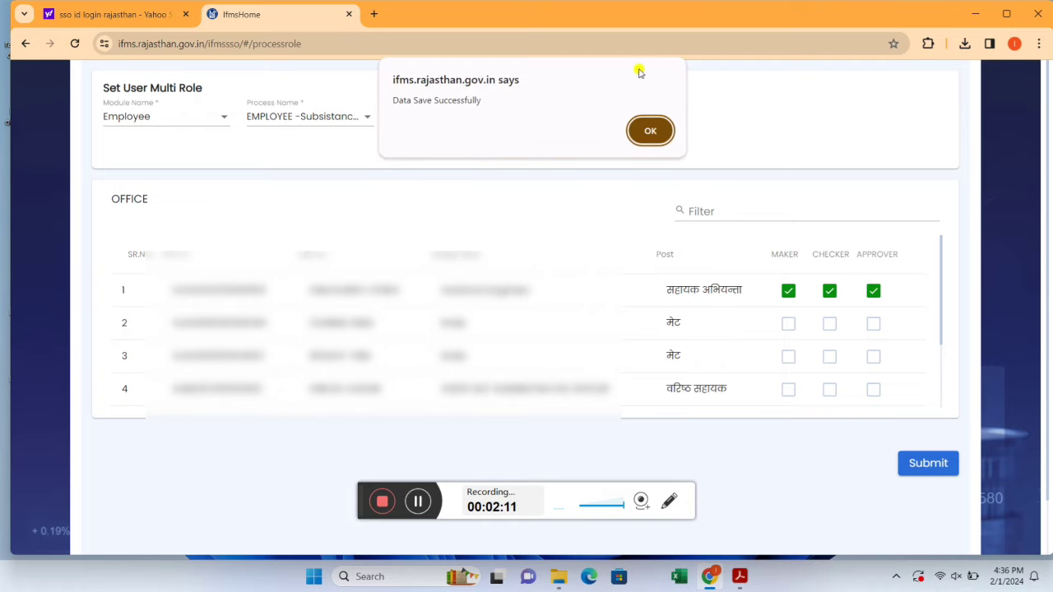
left_click(640, 137)
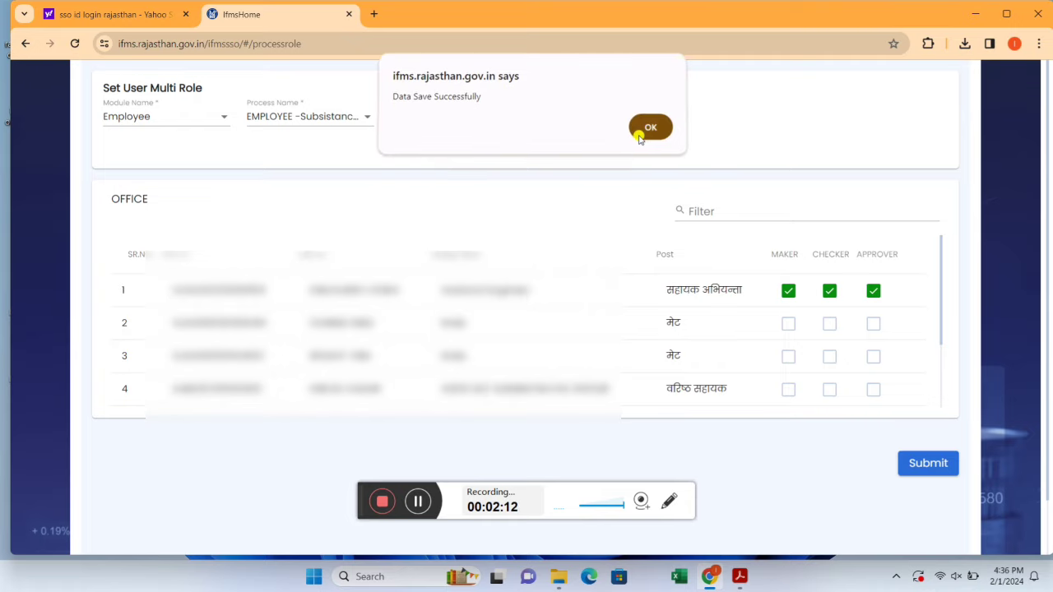
Submit Maker and Approver for the सहायक अभियन्ता and Checker for the वरिष्ठ सहायक in the EMPLOYEE -Allowance Sanction process, acknowledging the save
left_click(363, 119)
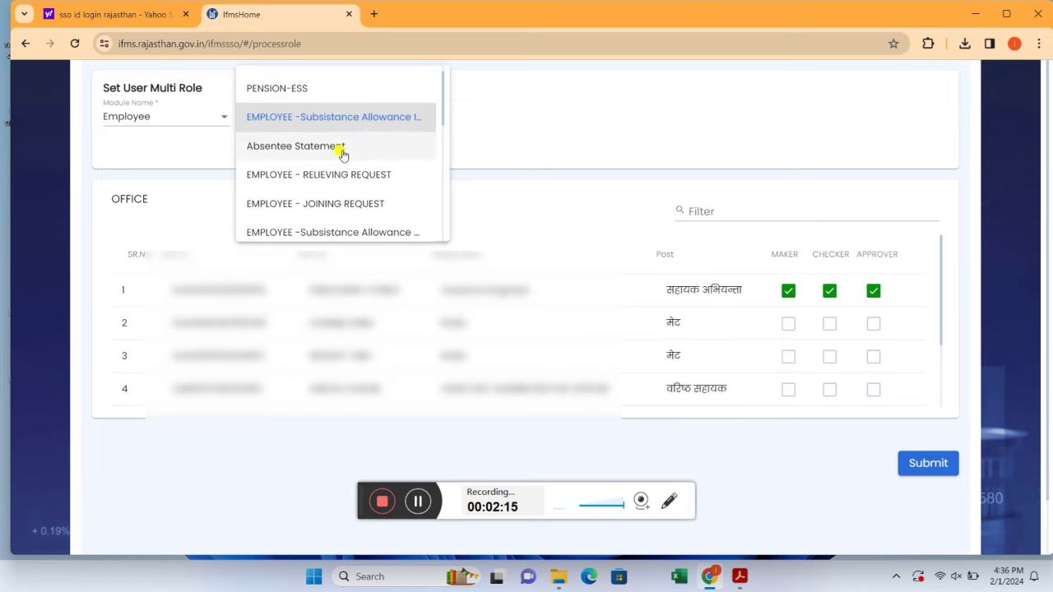
left_click(419, 502)
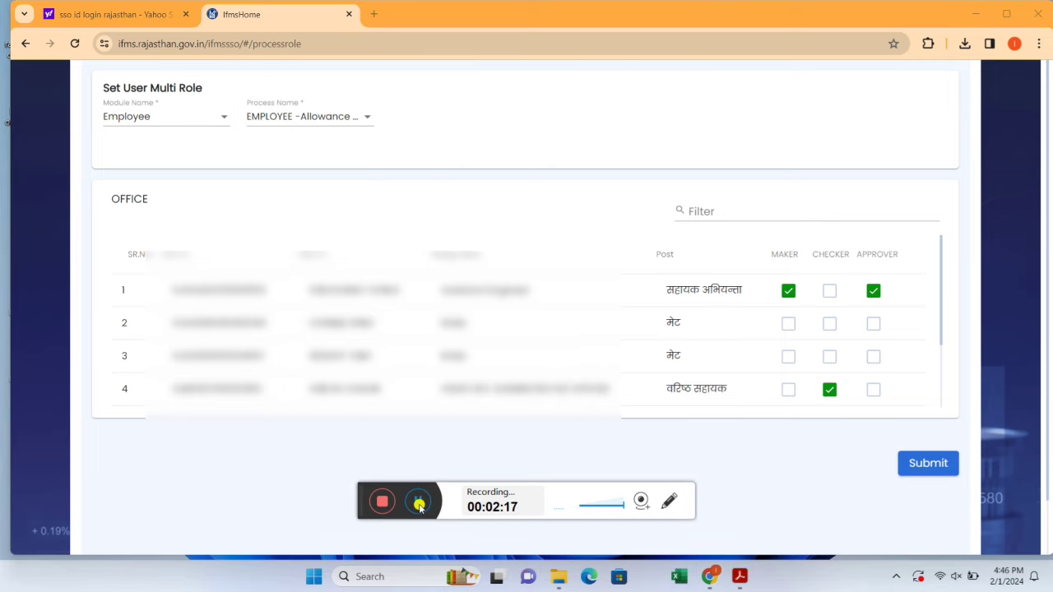
left_click(907, 462)
left_click(590, 131)
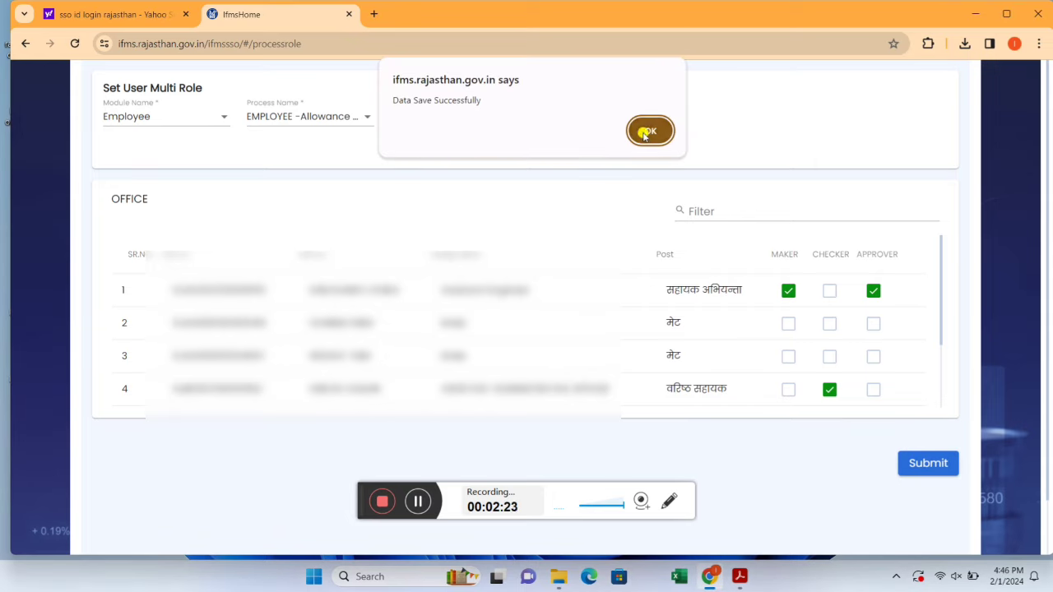
left_click(639, 128)
For the EMPLOYEE -Deduction Sanction process, assign Maker and Approver to the सहायक अभियन्ता in row 1 and Checker to the वरिष्ठ सहायक in row 4
left_click(363, 117)
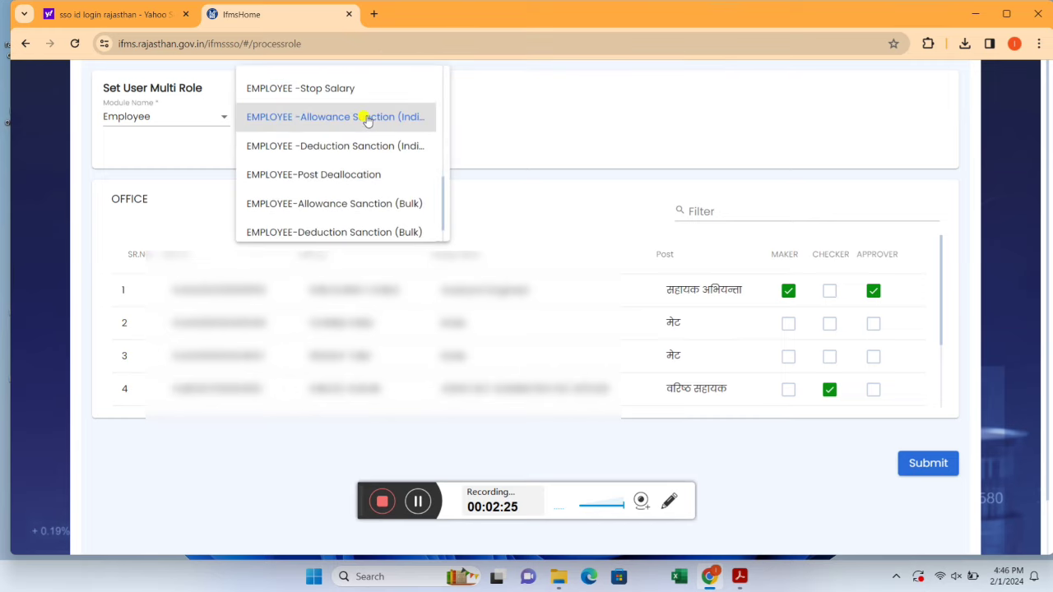
left_click(364, 142)
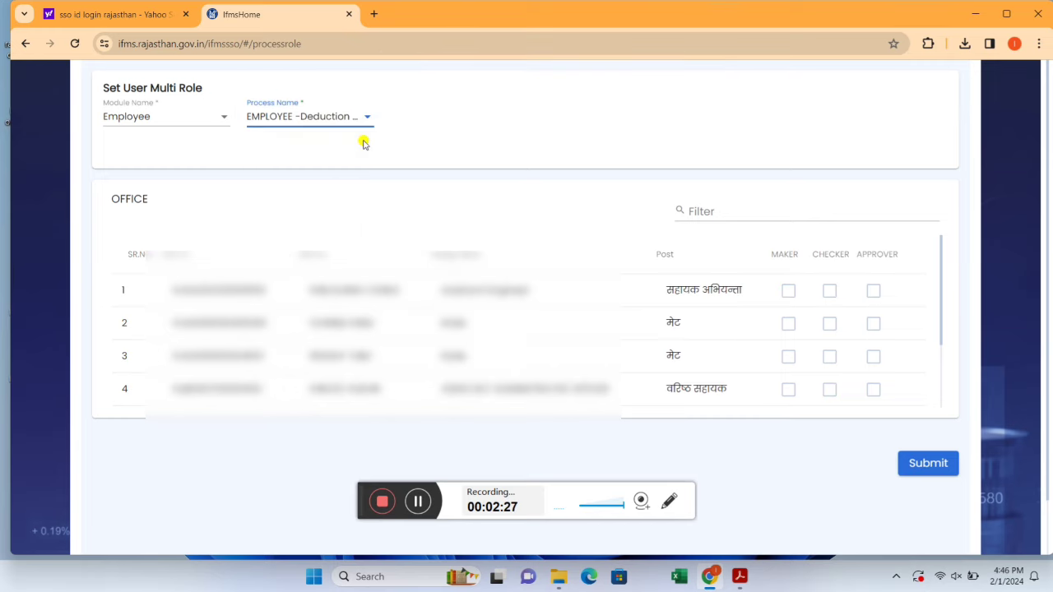
left_click(788, 291)
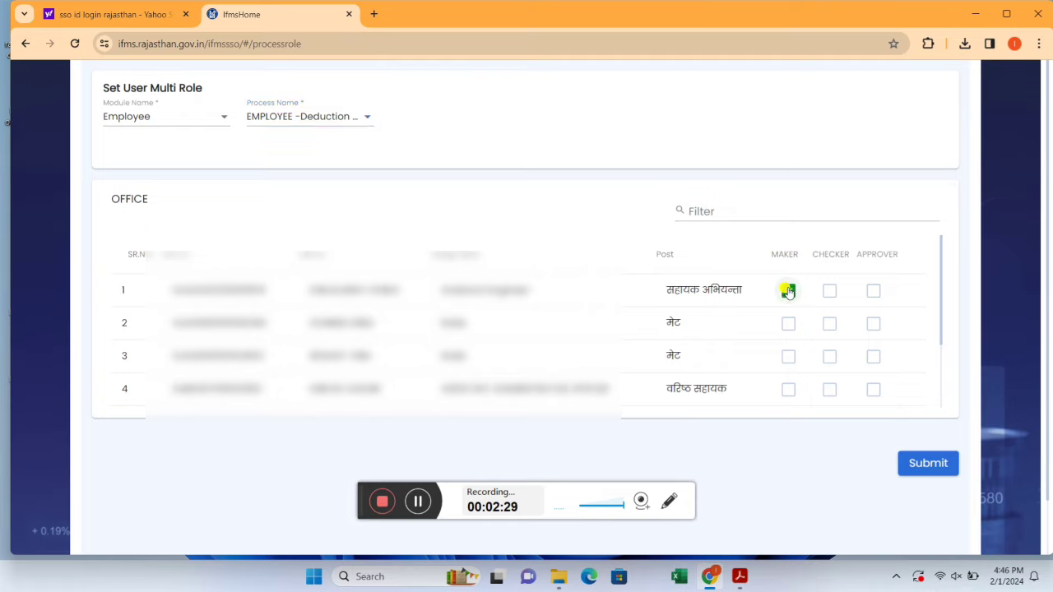
left_click(829, 390)
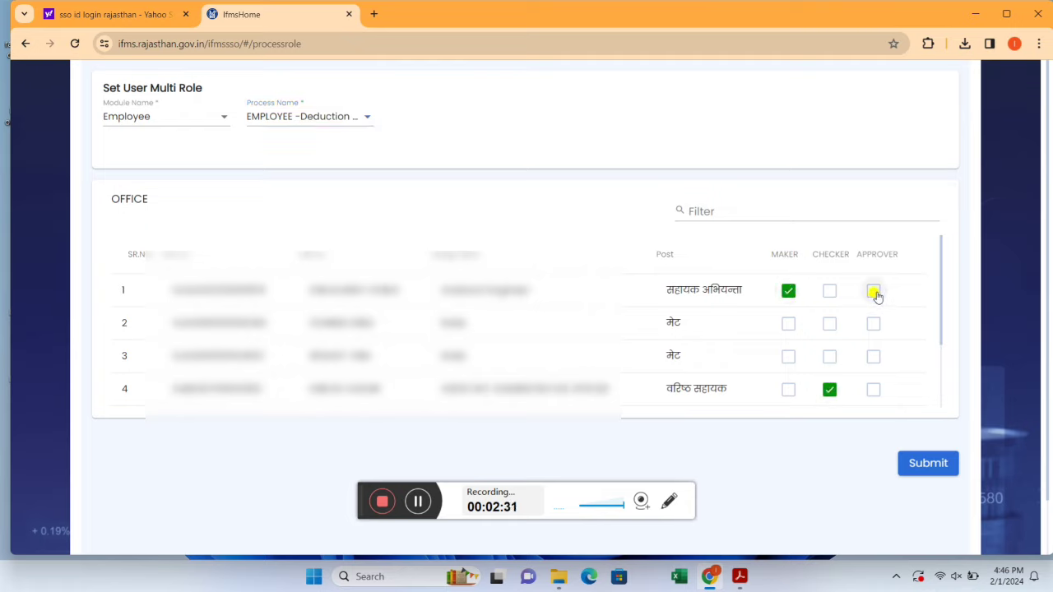
Submit the role assignments for the EMPLOYEE -Deduction Sanction process and acknowledge the save
left_click(935, 463)
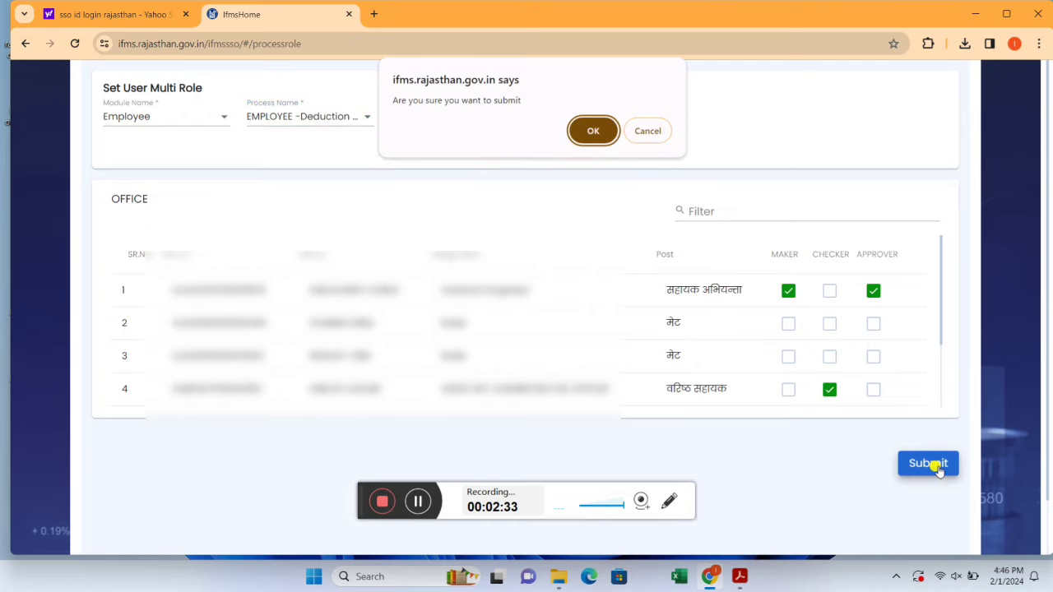
left_click(605, 133)
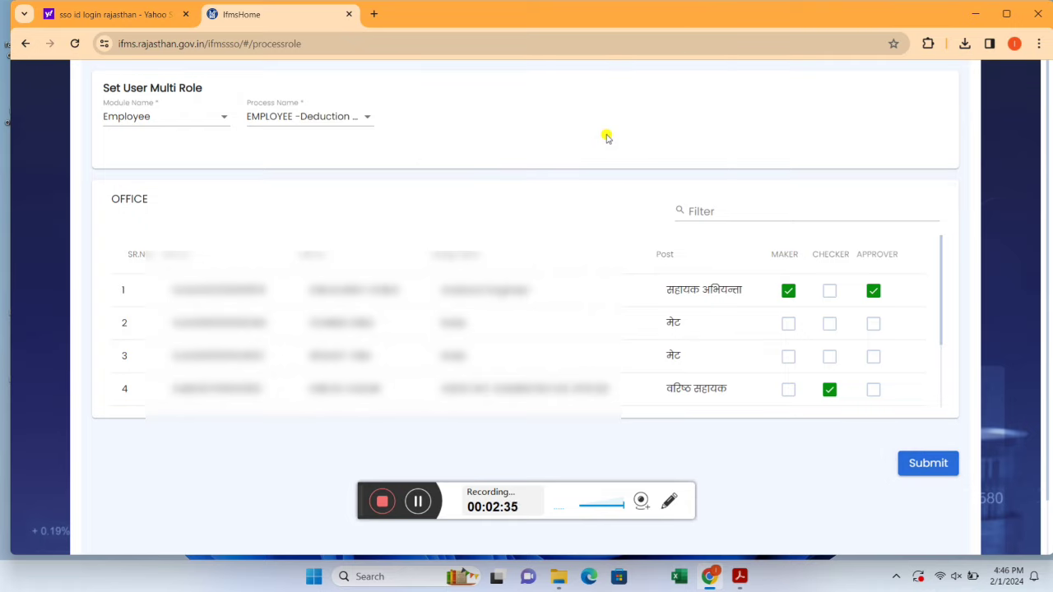
left_click(666, 123)
left_click(422, 502)
left_click(422, 502)
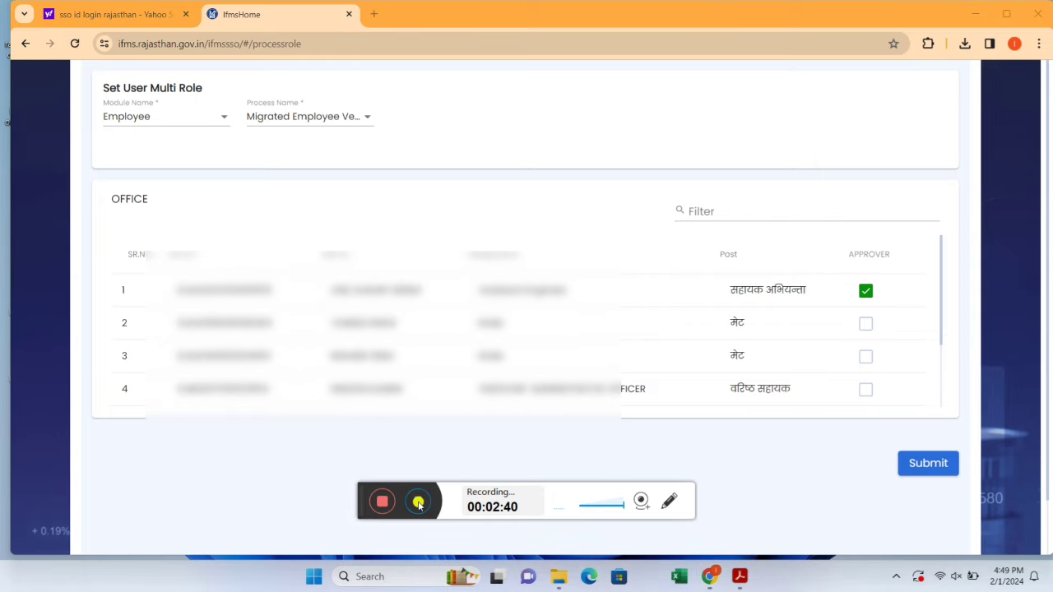
left_click(362, 117)
left_click(362, 119)
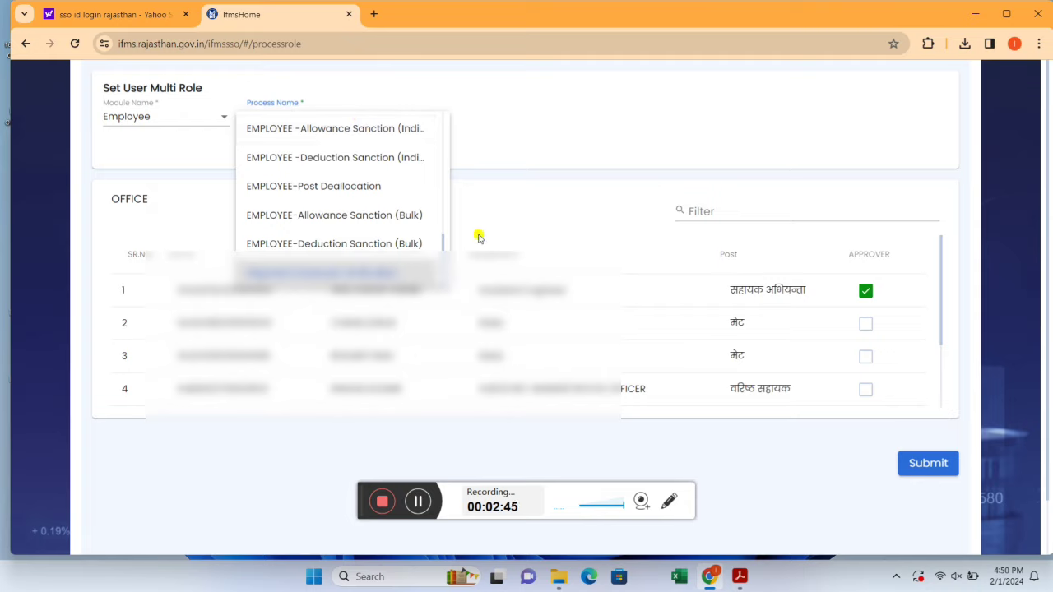
left_click(513, 144)
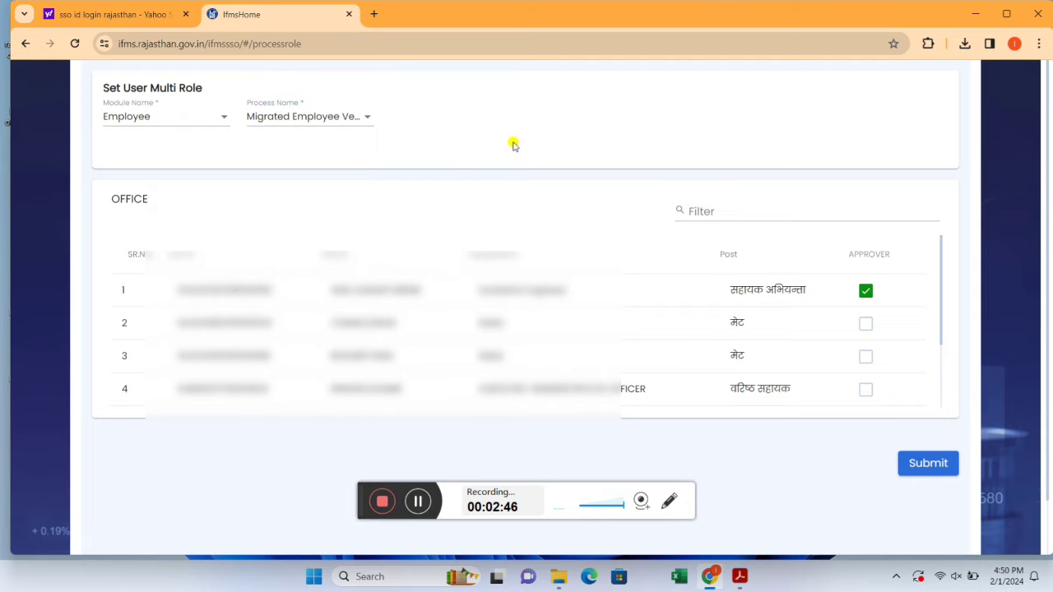
Switch the module to Pension and check which processes are offered for it
left_click(226, 118)
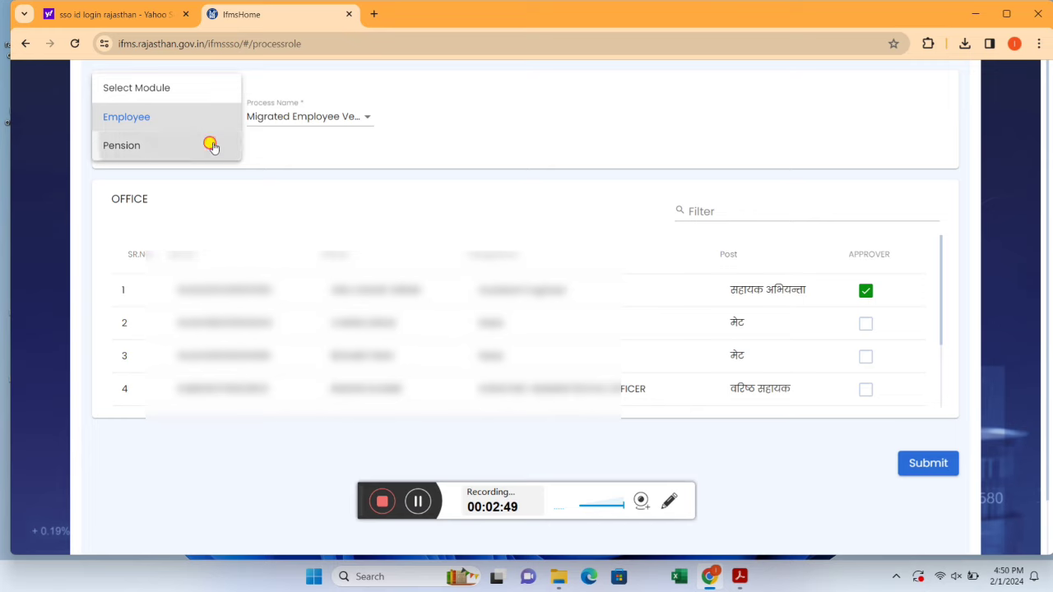
left_click(211, 146)
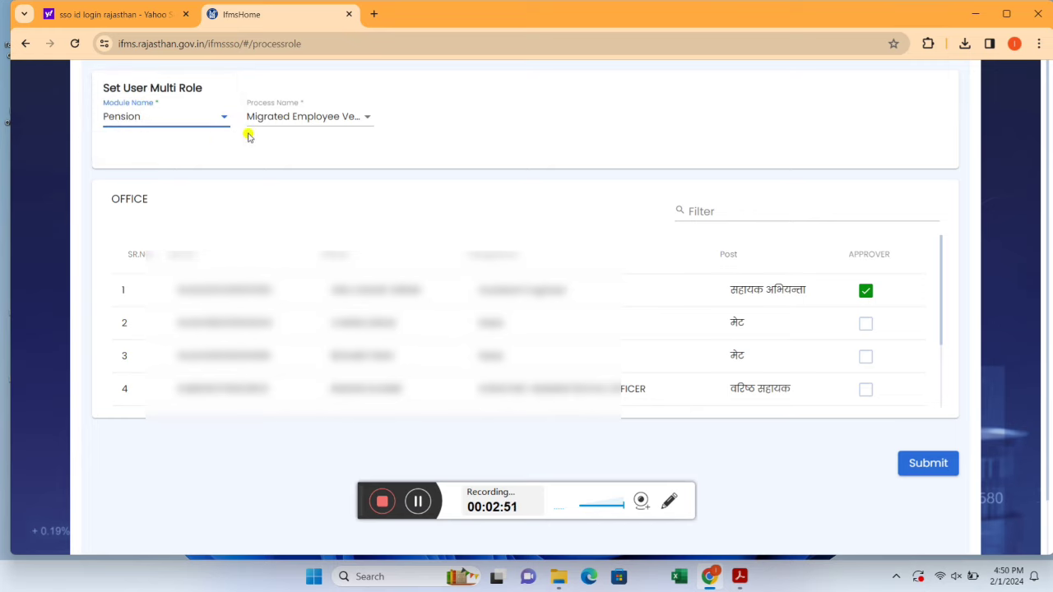
left_click(354, 117)
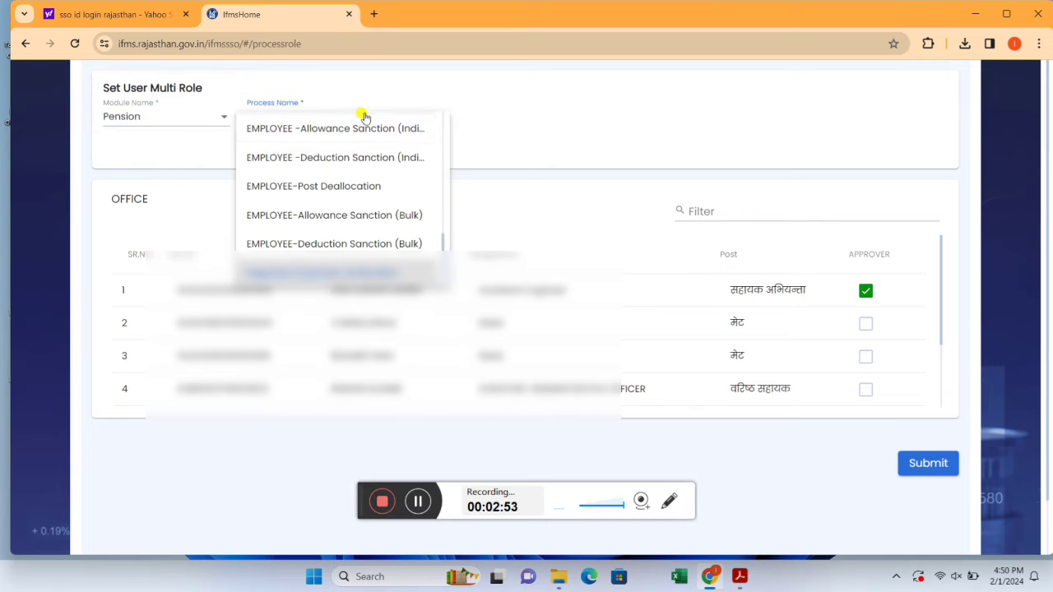
left_click(506, 116)
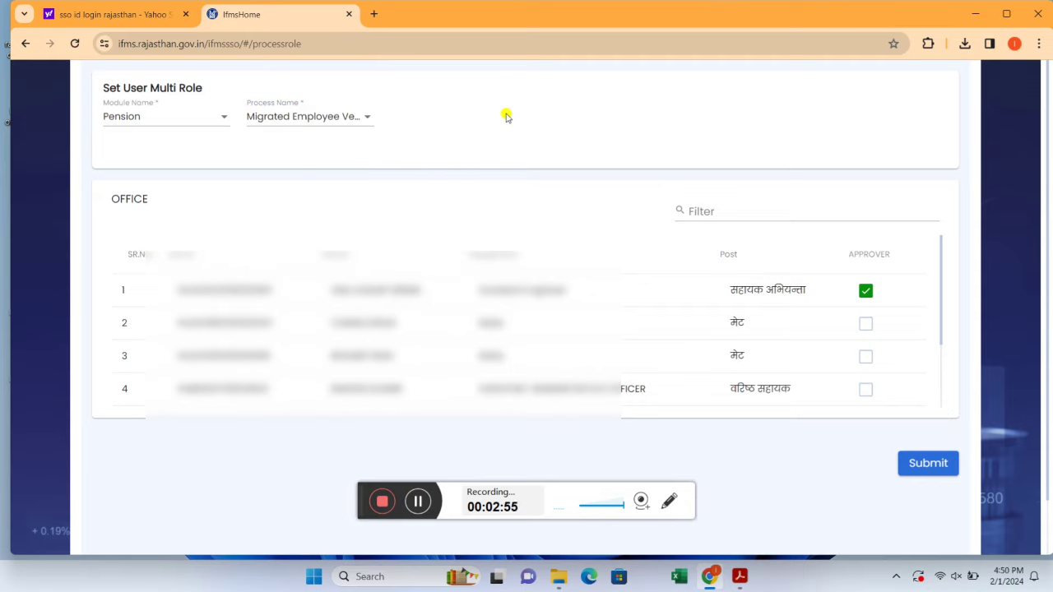
left_click(373, 119)
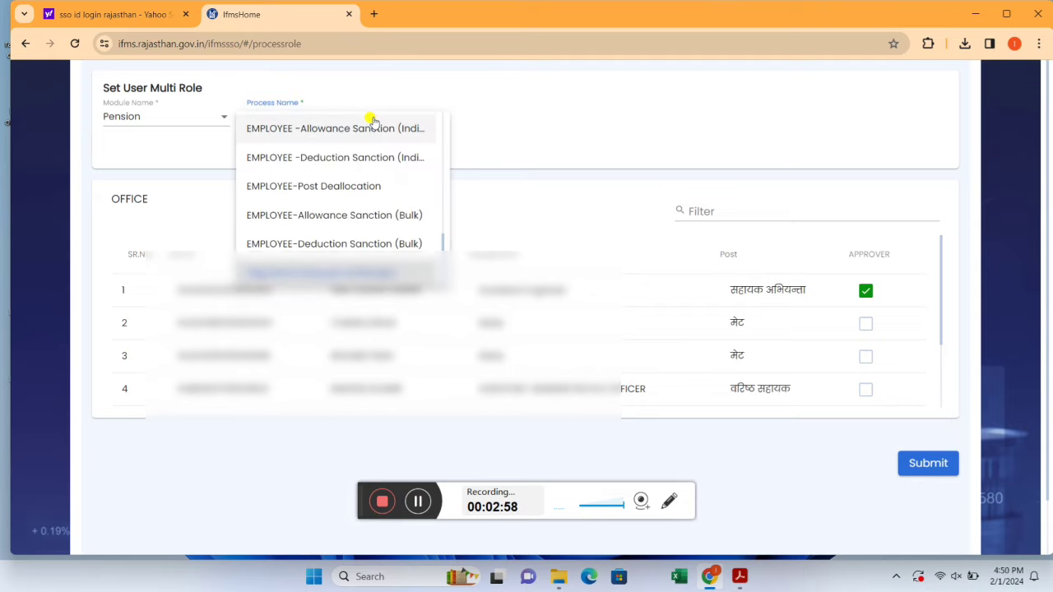
left_click(498, 139)
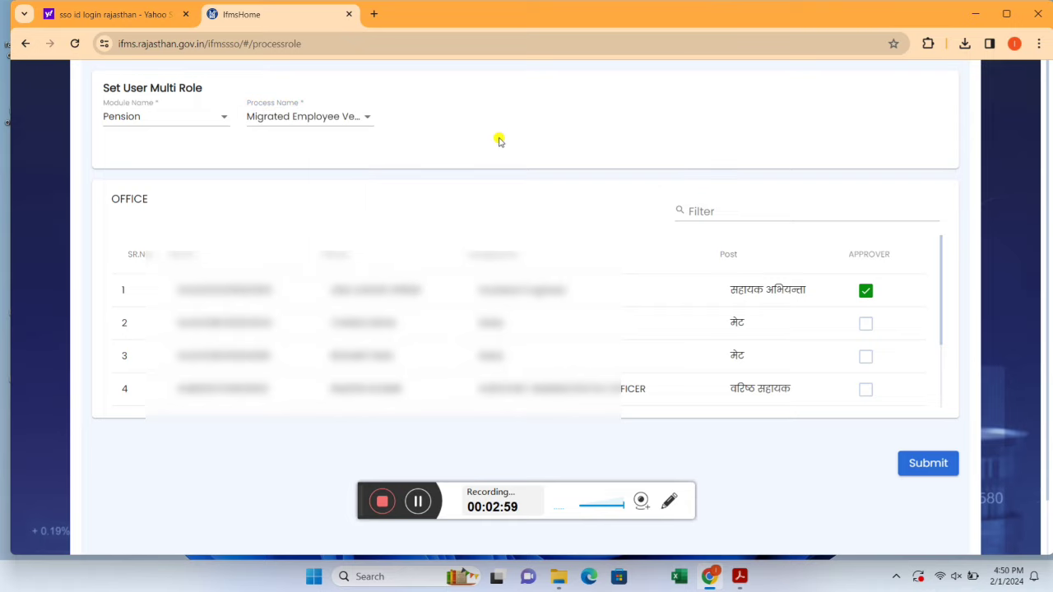
Reload the role page and select the Pension module with the E-PENSION REVISION process
left_click(75, 43)
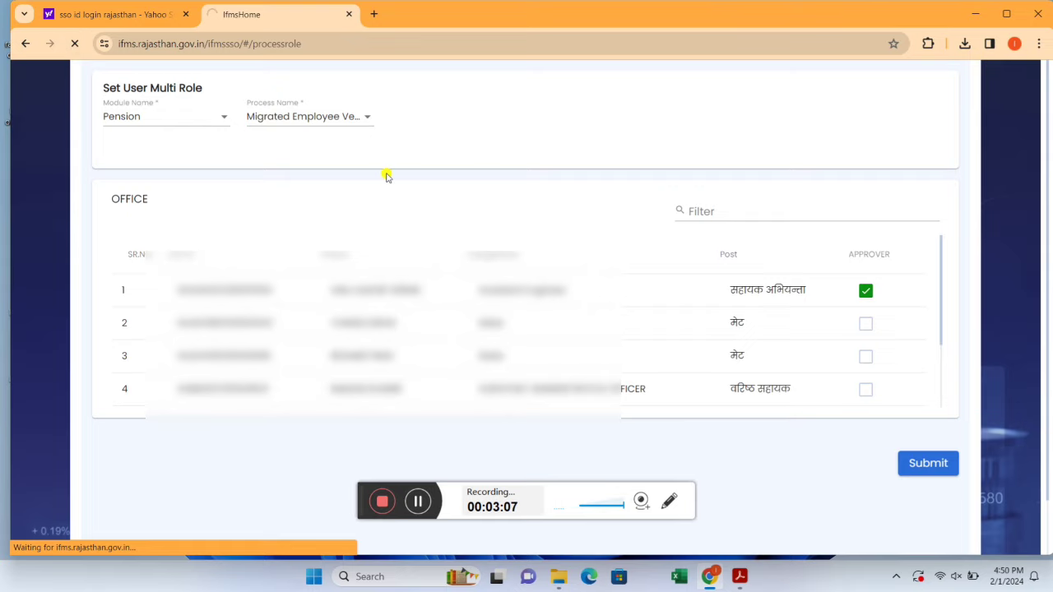
left_click(417, 499)
left_click(417, 499)
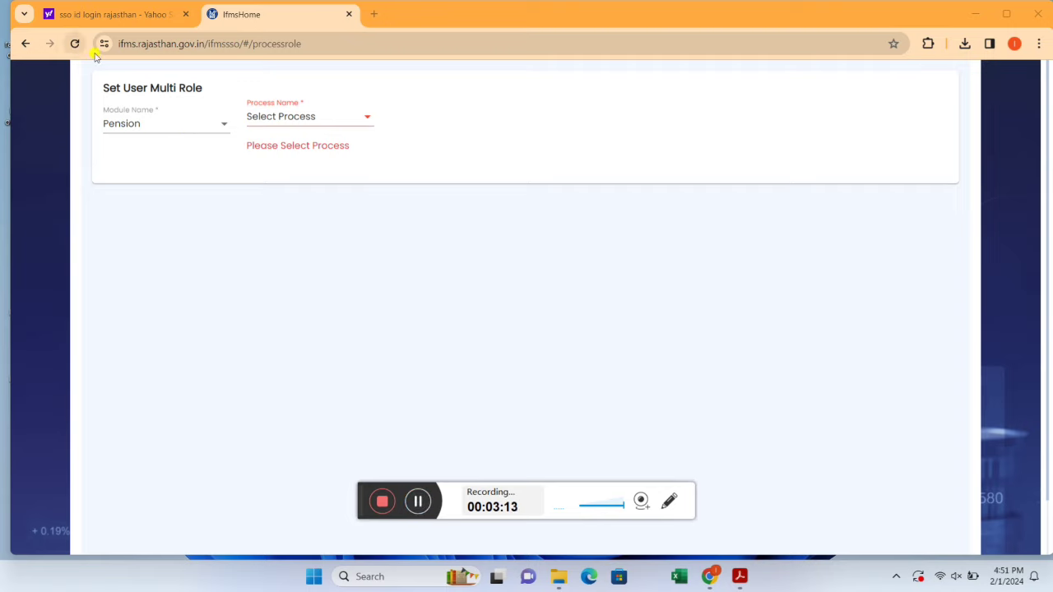
left_click(225, 130)
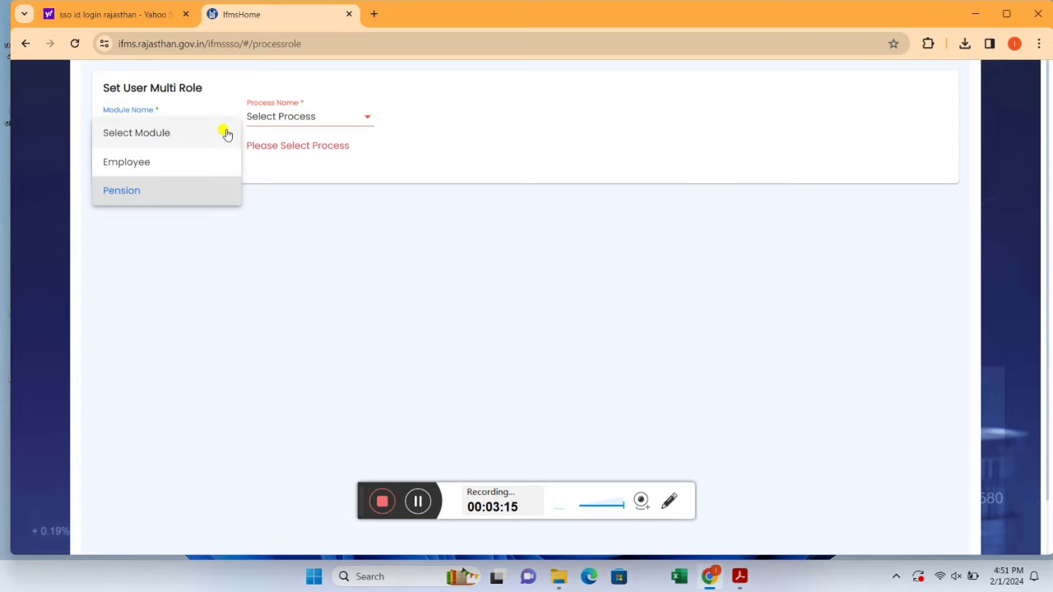
left_click(203, 190)
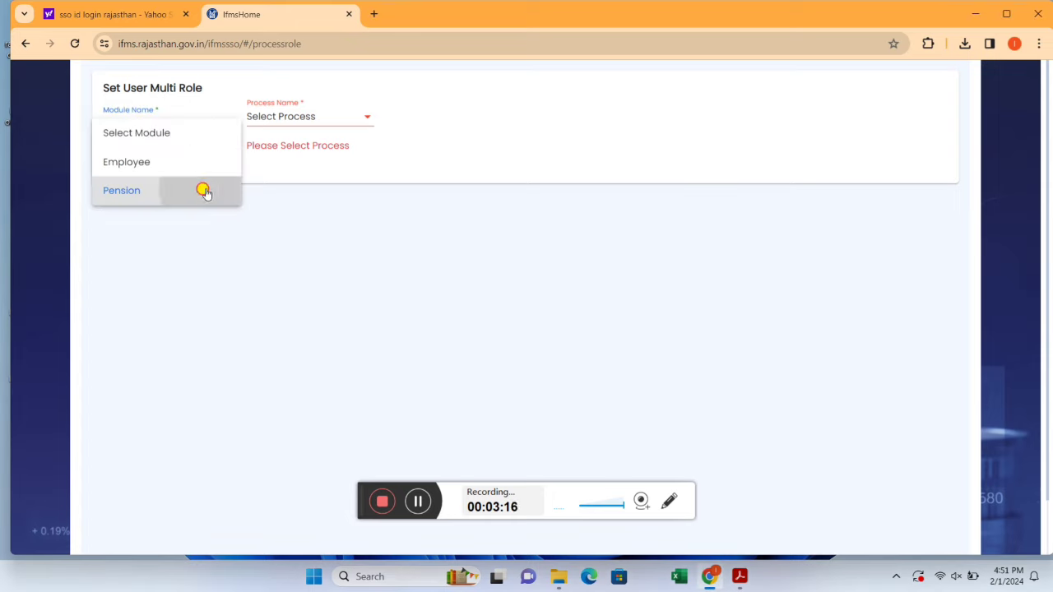
left_click(360, 116)
left_click(359, 145)
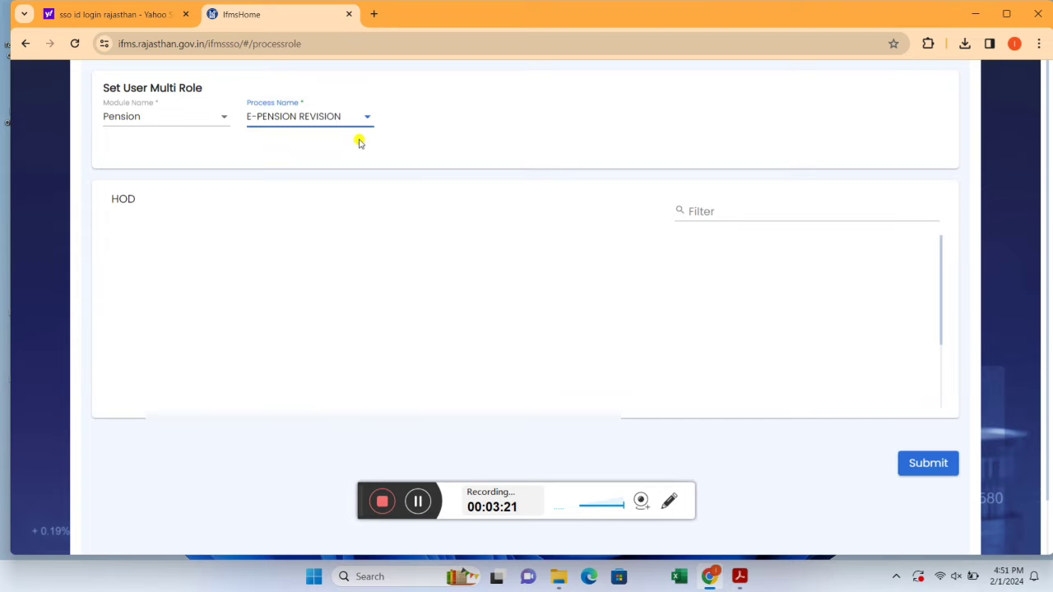
Filter the user list by "m" and assign Maker and HOO (Approver) to the सहायक अभियन्ता in row 1 and Checker to the वरिष्ठ सहायक in row 4
left_click(699, 211)
type("m")
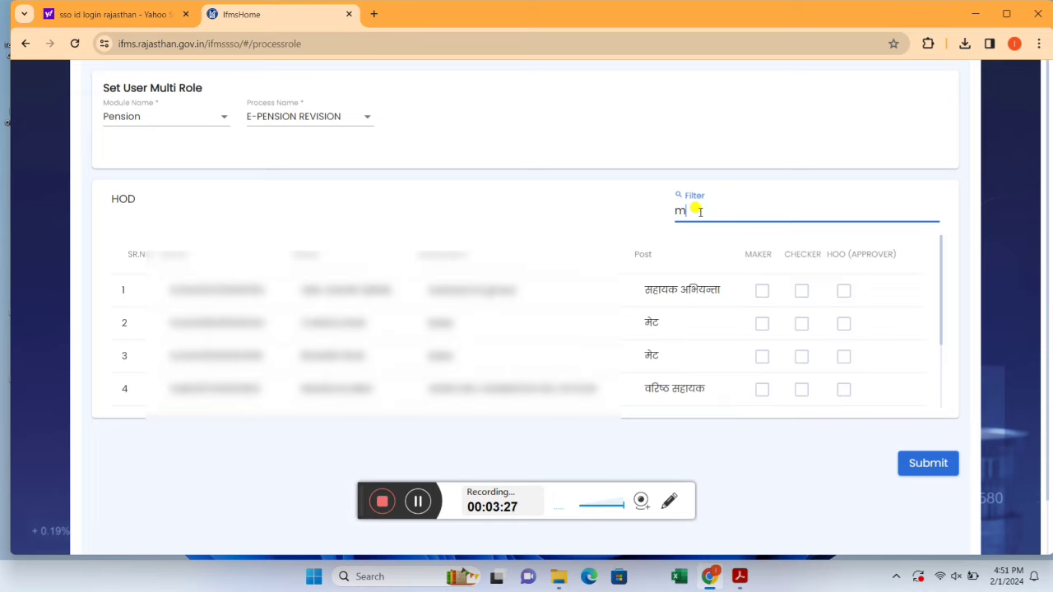
left_click(759, 295)
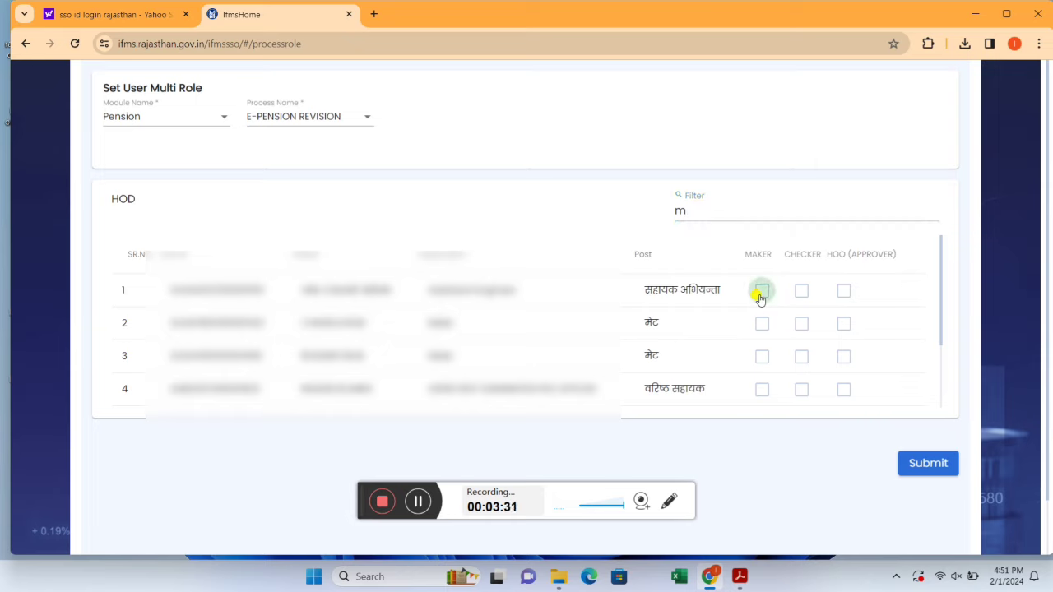
left_click(803, 395)
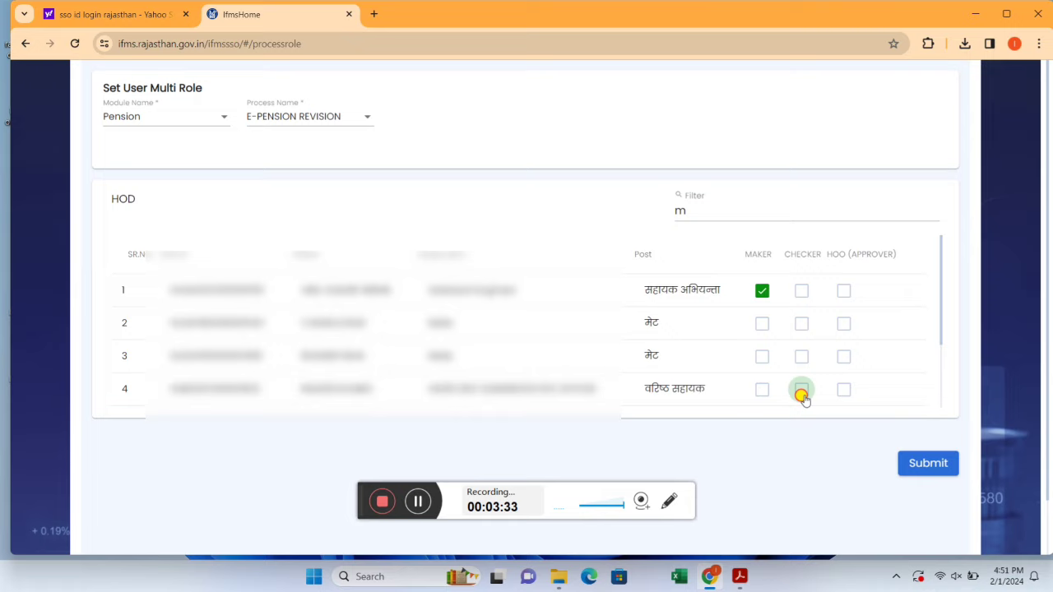
left_click(845, 292)
Submit the role assignments for the E-PENSION REVISION process and confirm the submission
left_click(916, 462)
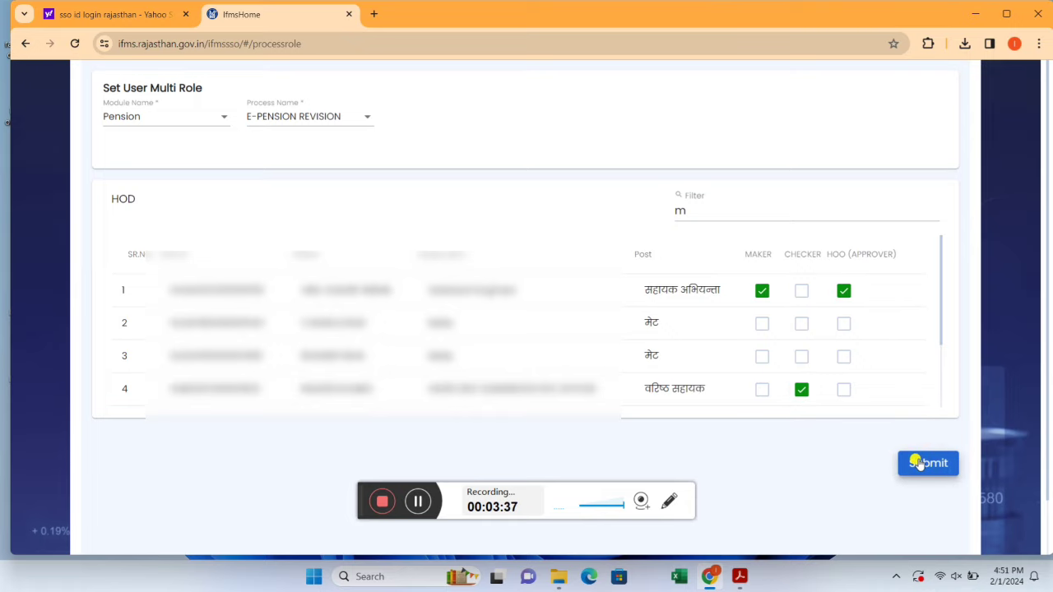
left_click(594, 131)
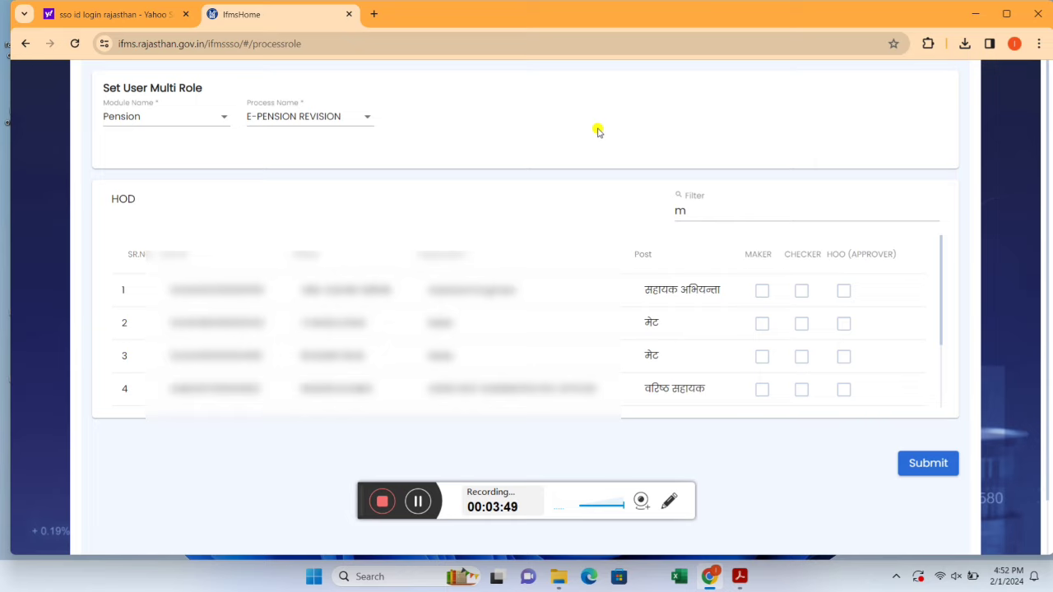
left_click(419, 502)
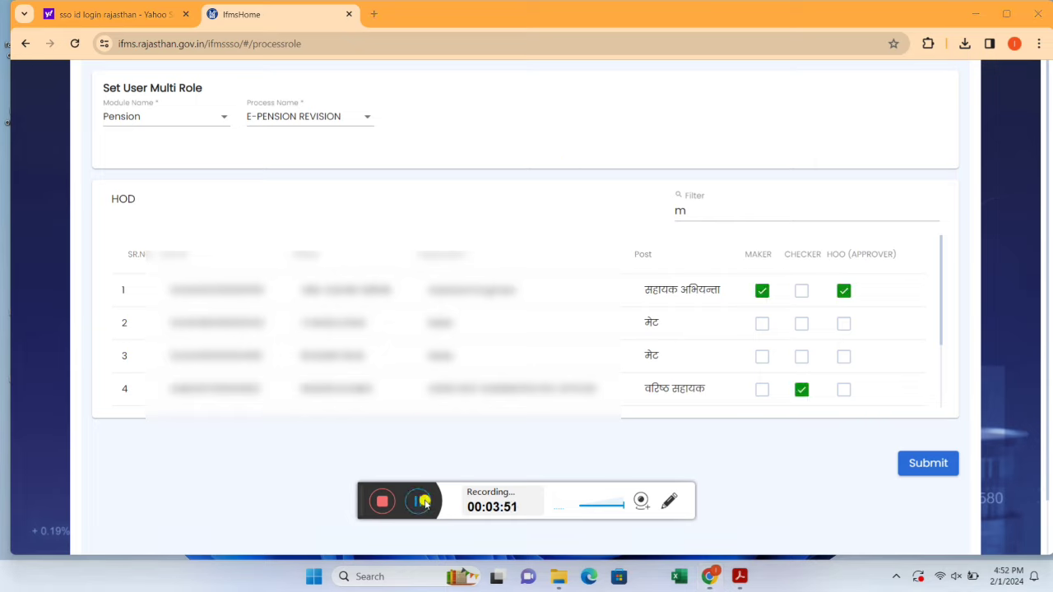
For the E-PENSION SET REGISTRATION process, assign Maker to the सहायक अभियन्ता in row 1 and remove it from the वरिष्ठ सहायक in row 4
left_click(362, 117)
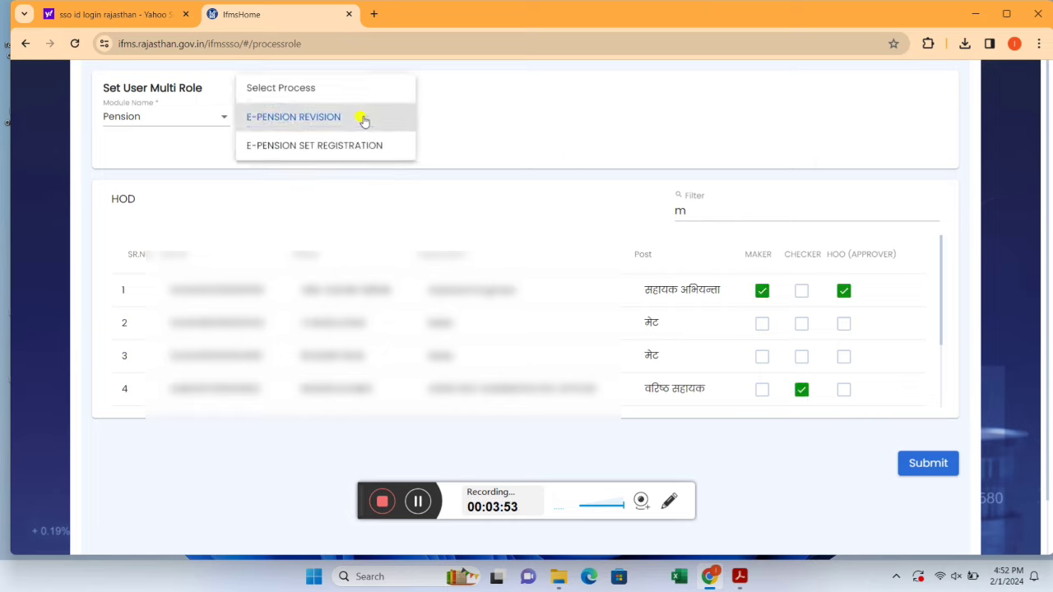
left_click(357, 153)
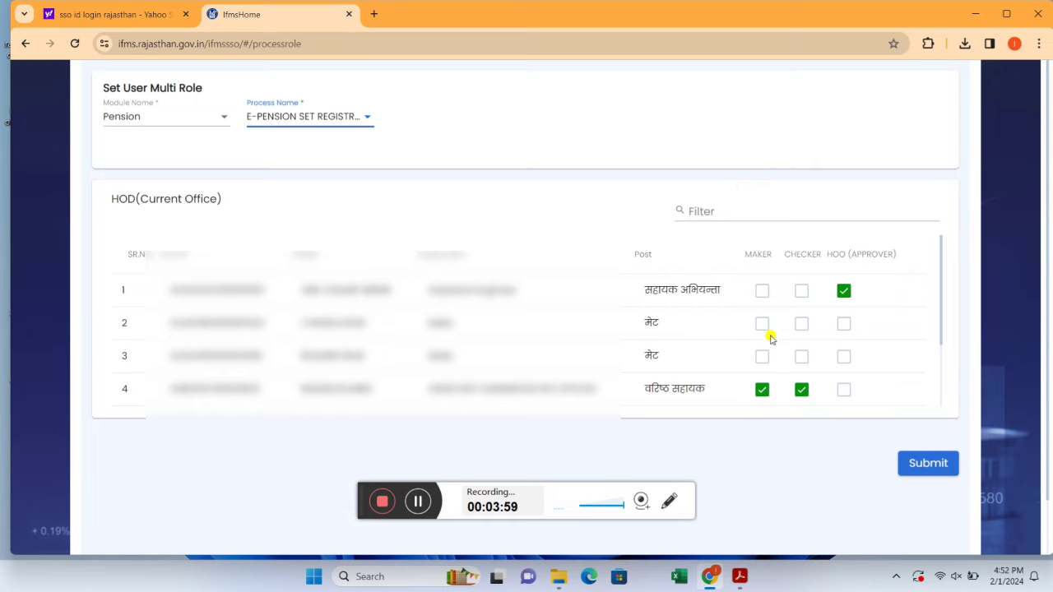
left_click(760, 291)
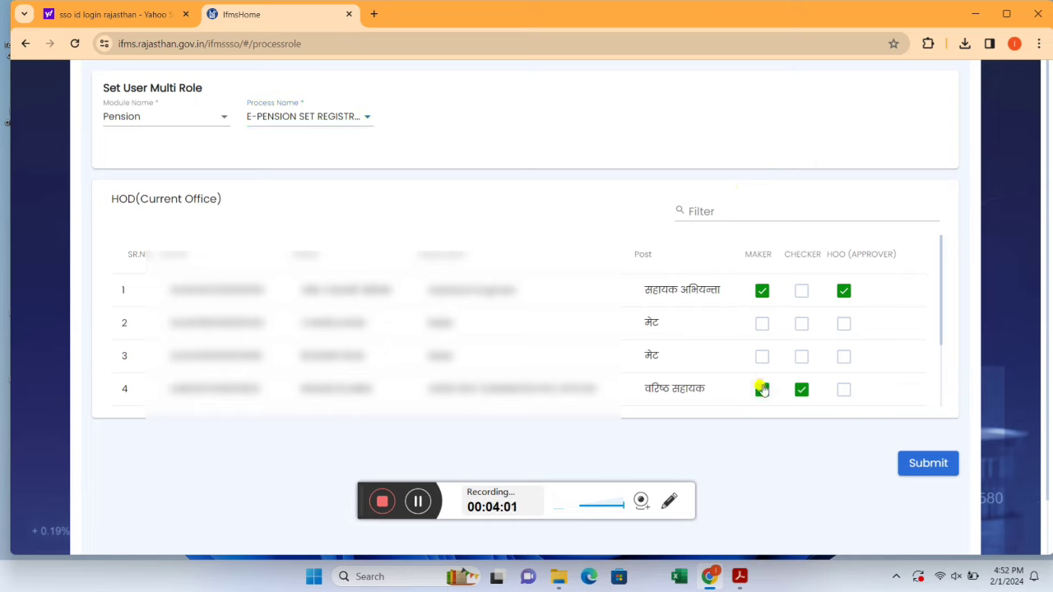
left_click(761, 389)
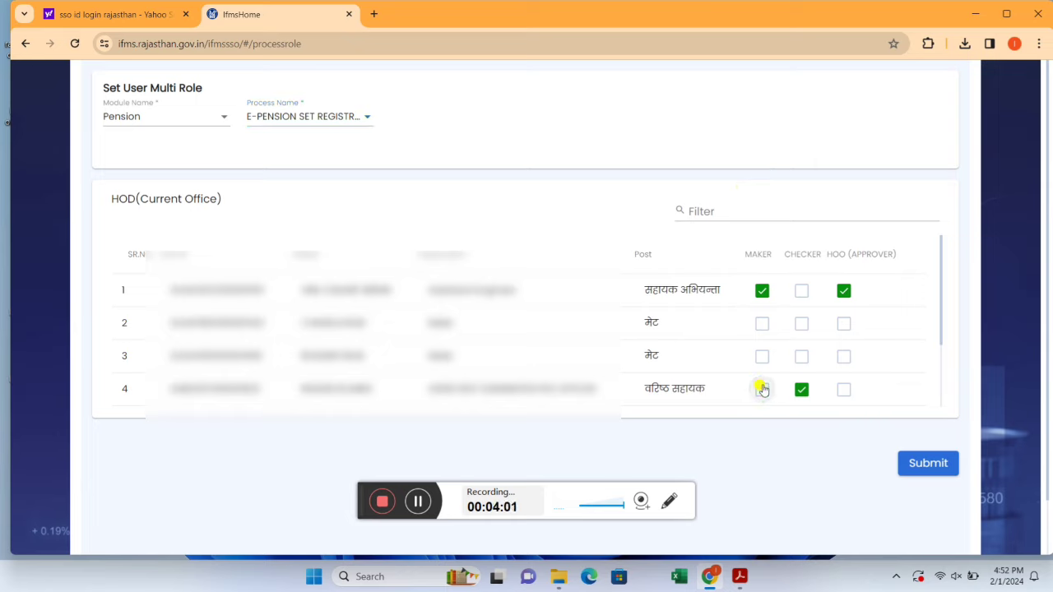
Submit the role changes for the E-PENSION SET REGISTRATION process and acknowledge the save
left_click(927, 472)
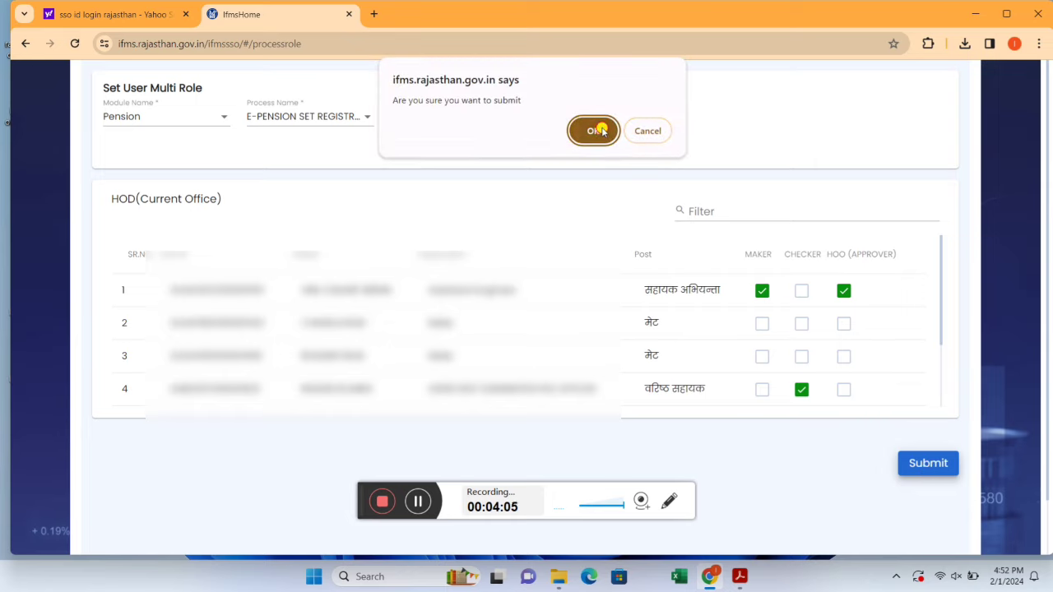
left_click(599, 130)
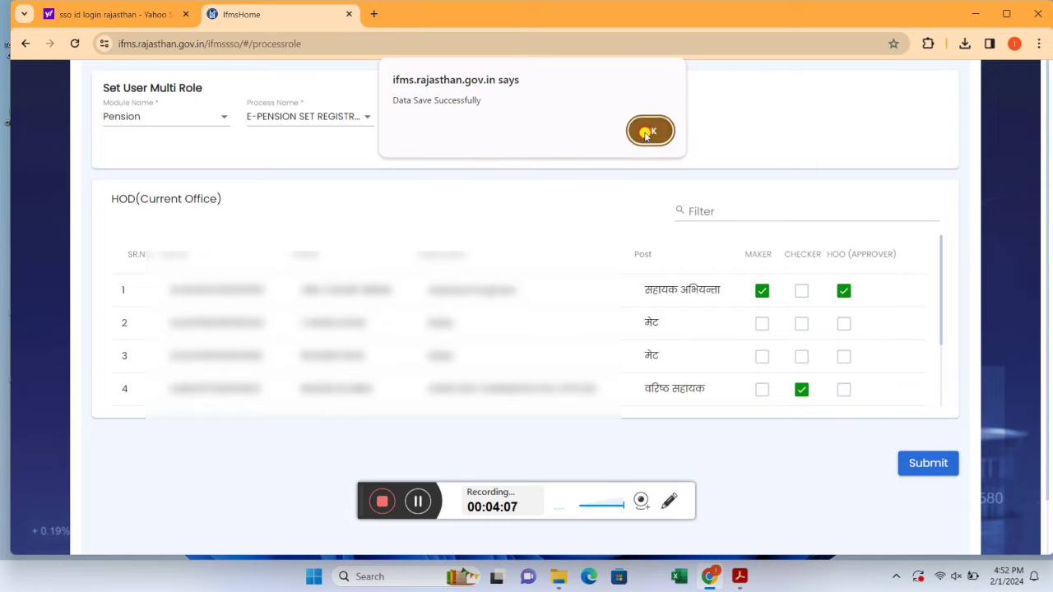
left_click(644, 131)
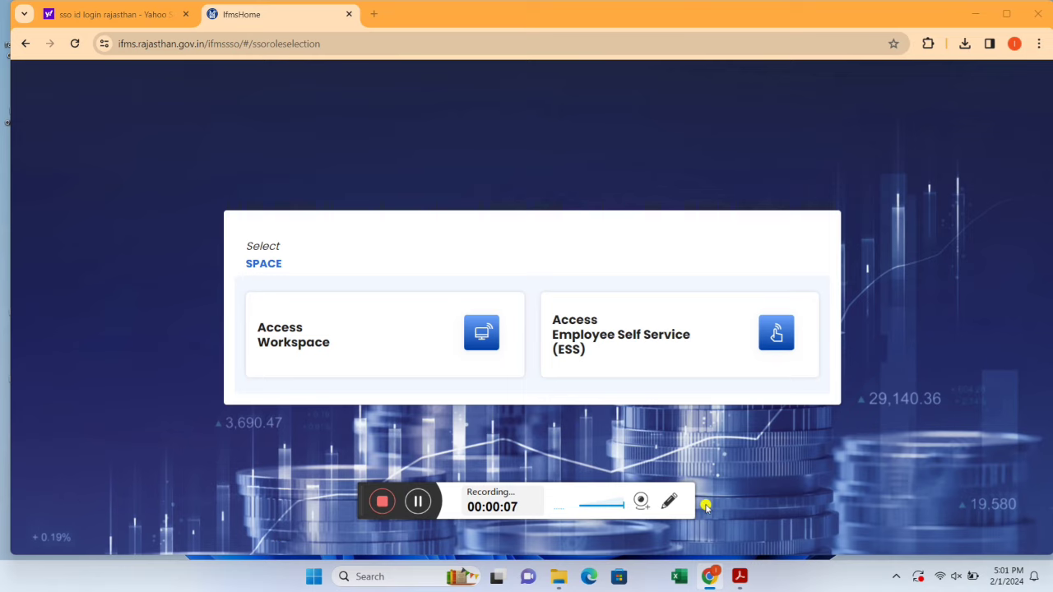
Access Employee Self Service (ESS) and bring up the second set of request cards under Raise a New Request
left_click(603, 345)
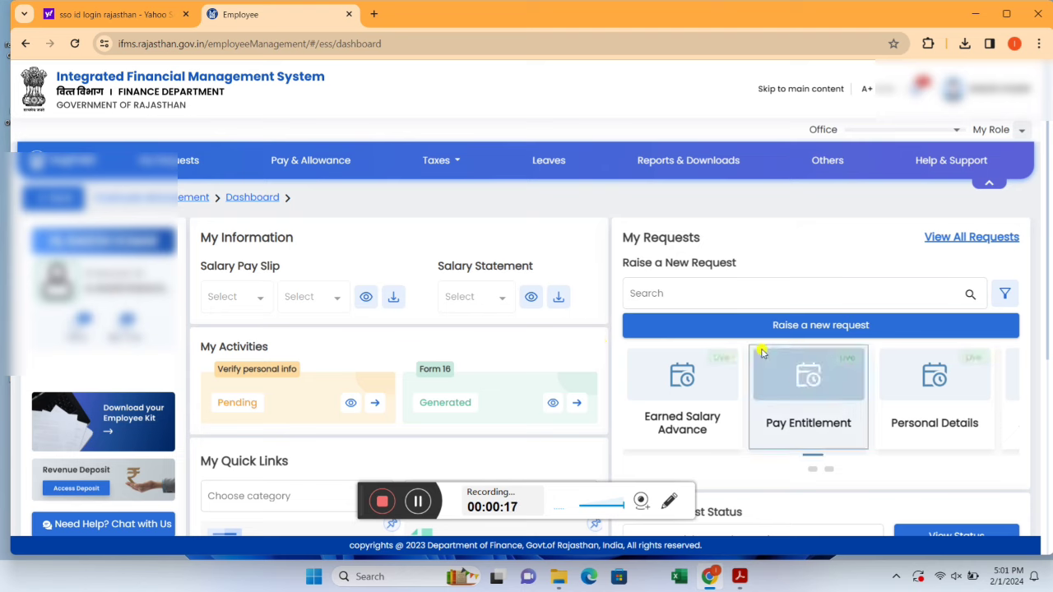
left_click(932, 398)
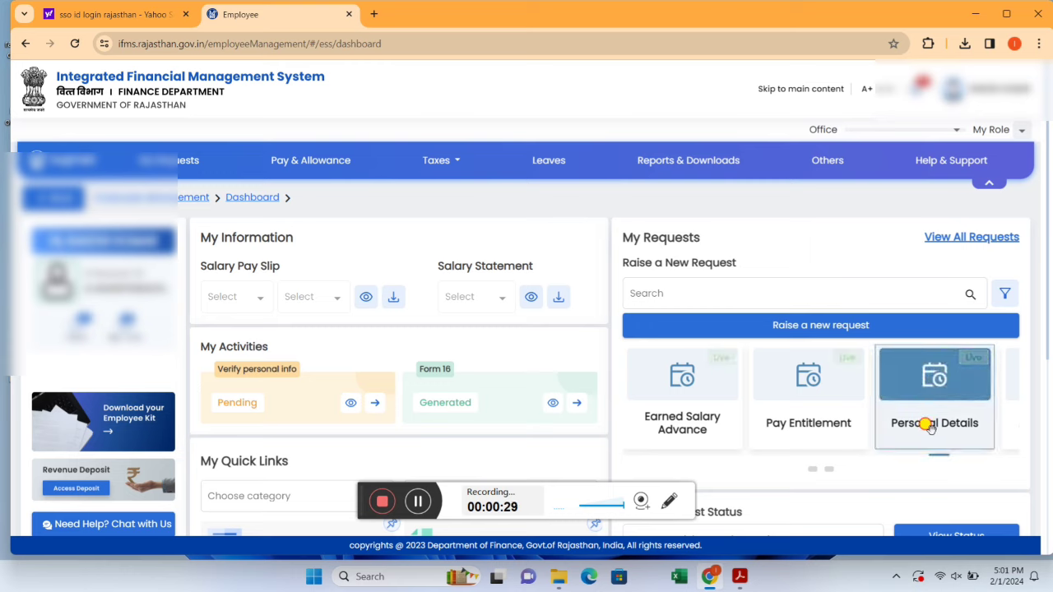
left_click(417, 506)
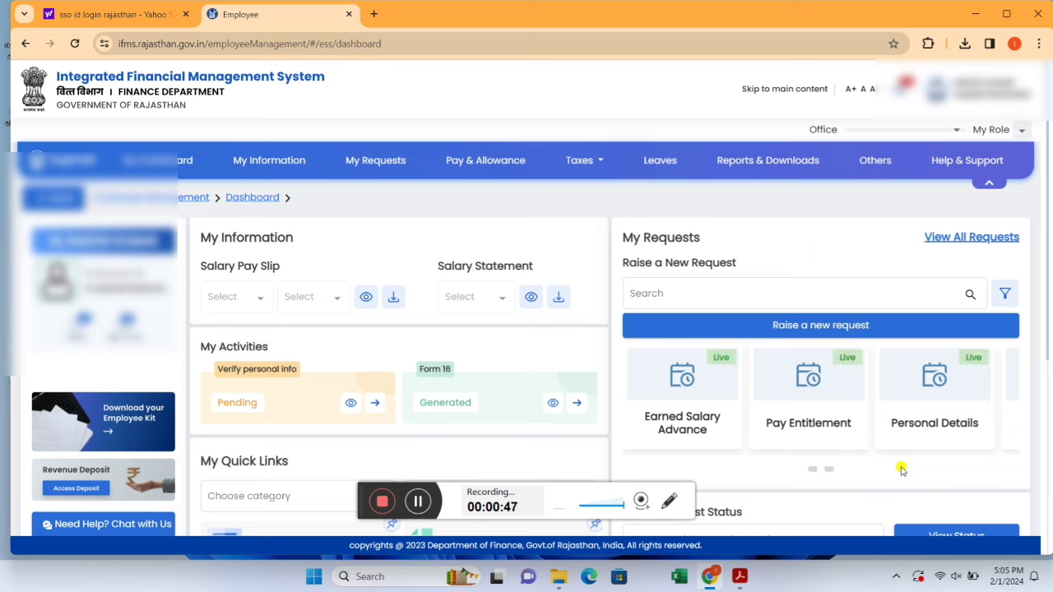
left_click(828, 469)
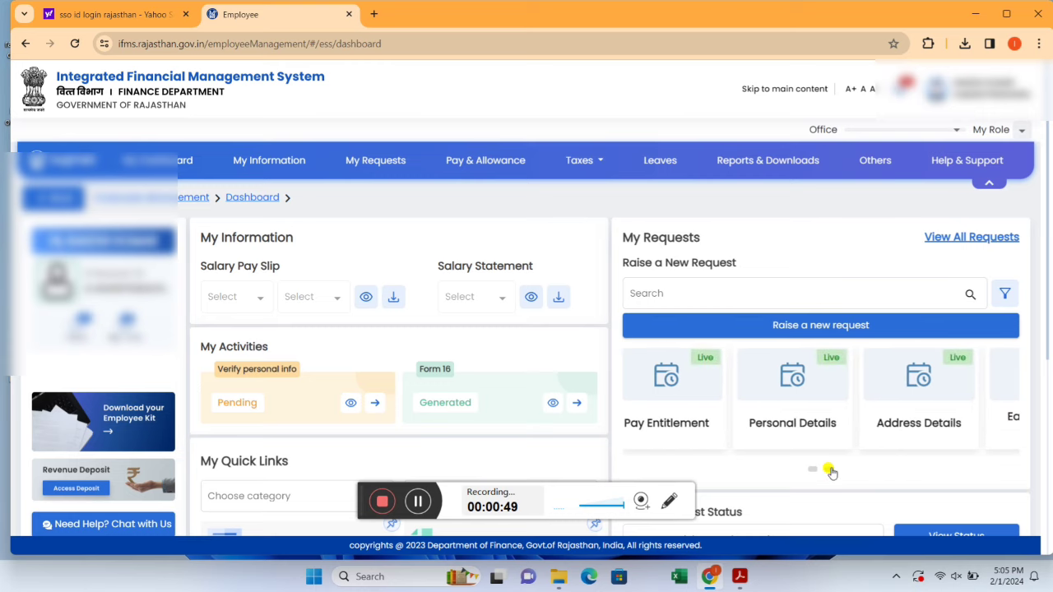